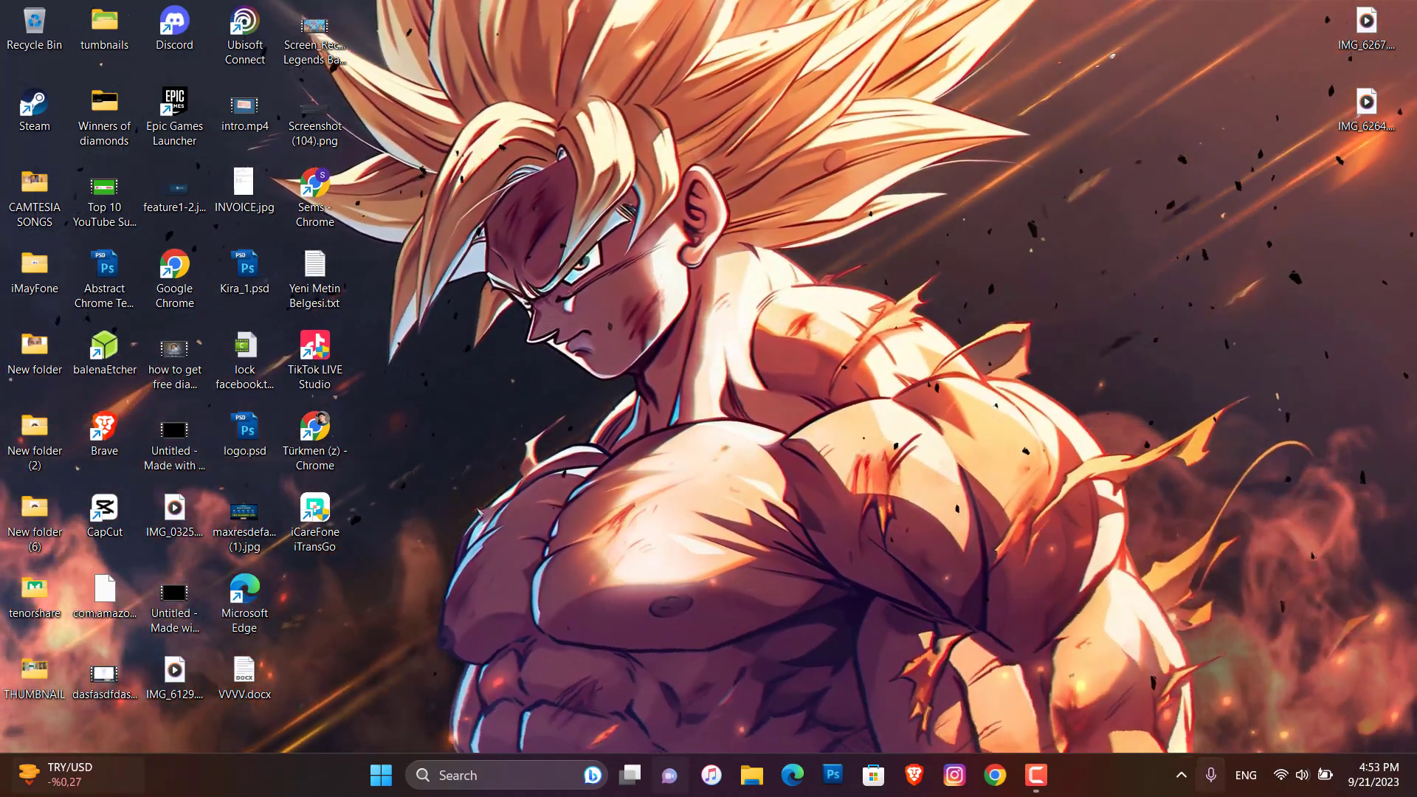
# From Taskbar settings, search 'xbox', open Xbox Game Bar and switch the controller option on.
pyautogui.rightClick(1097, 772)
pyautogui.click(1162, 733)
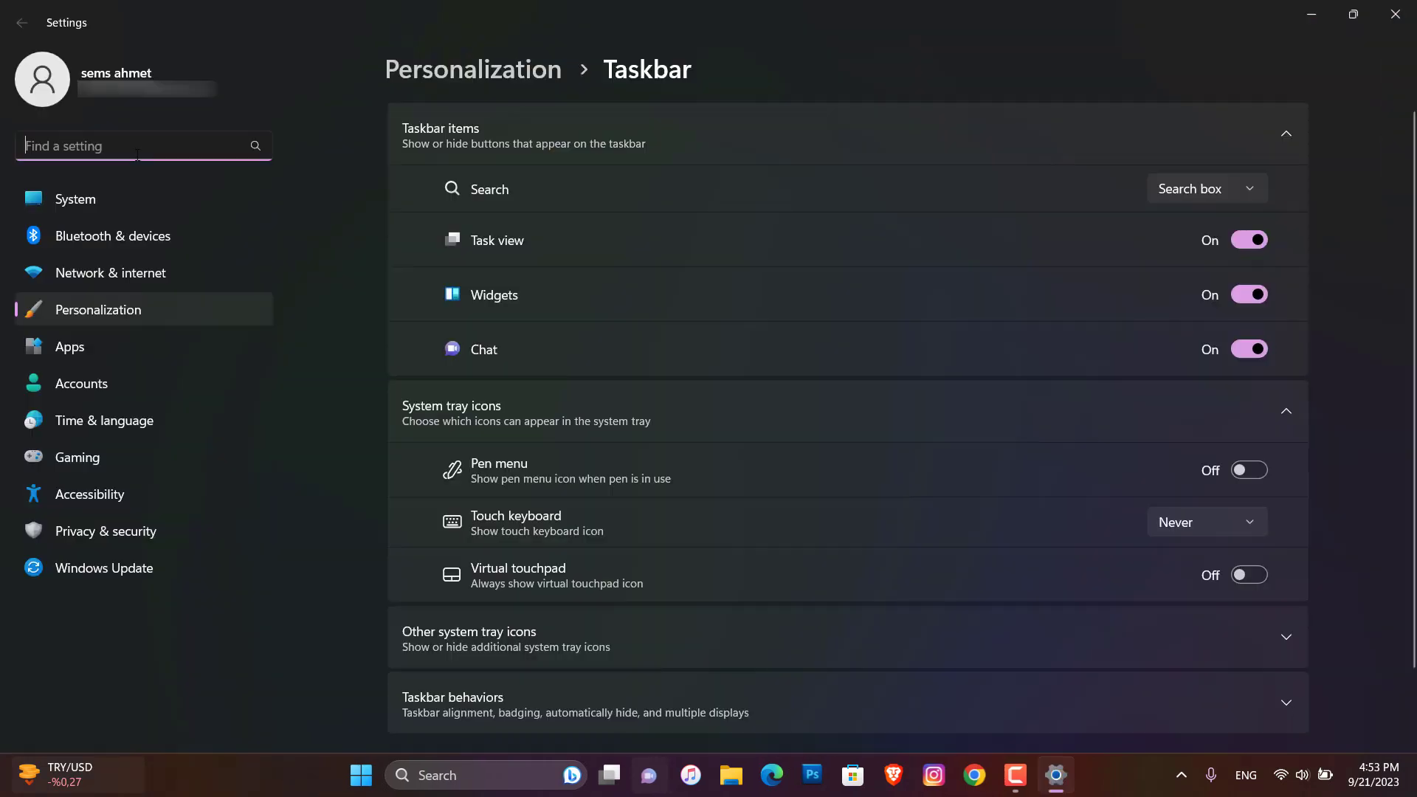
pyautogui.write('xbox')
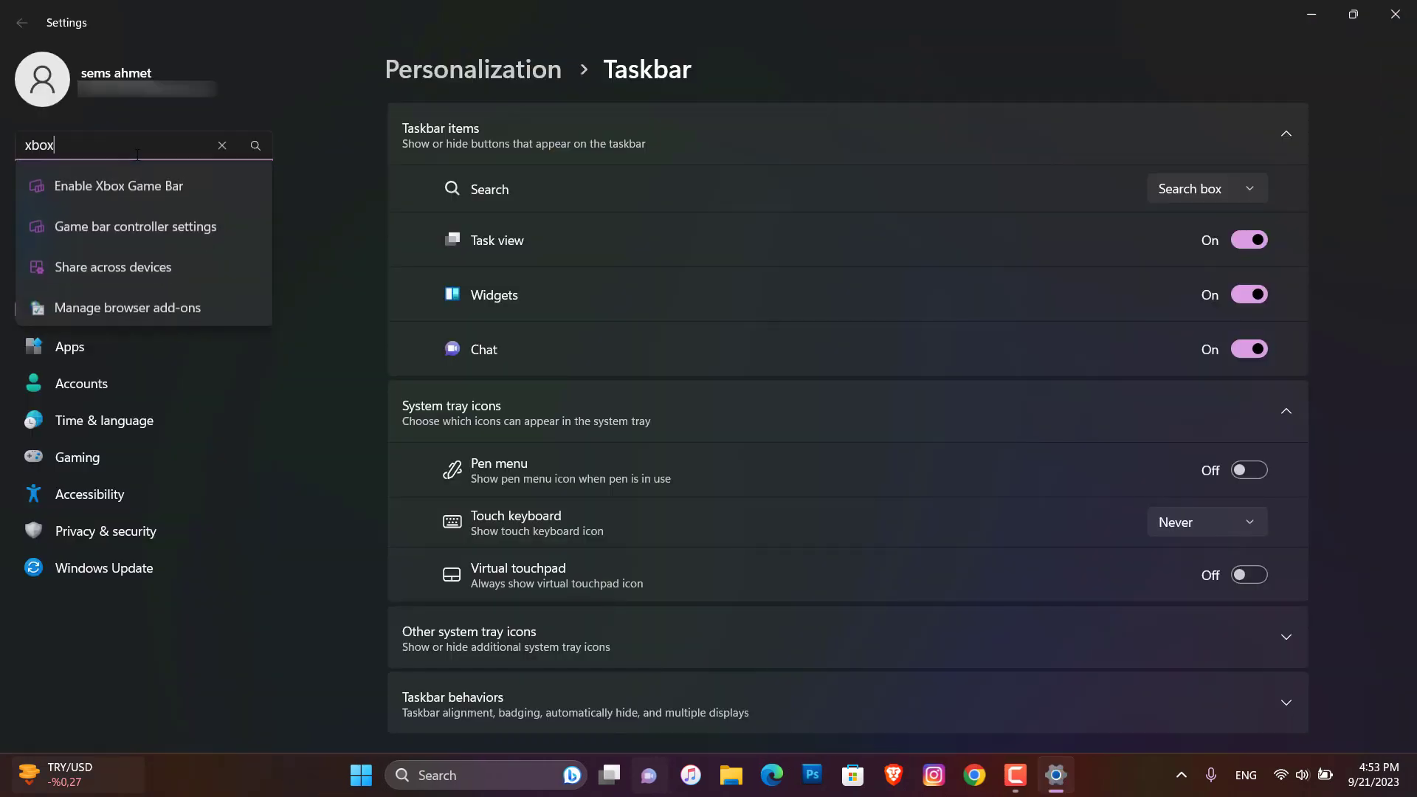
pyautogui.click(196, 191)
pyautogui.click(1276, 137)
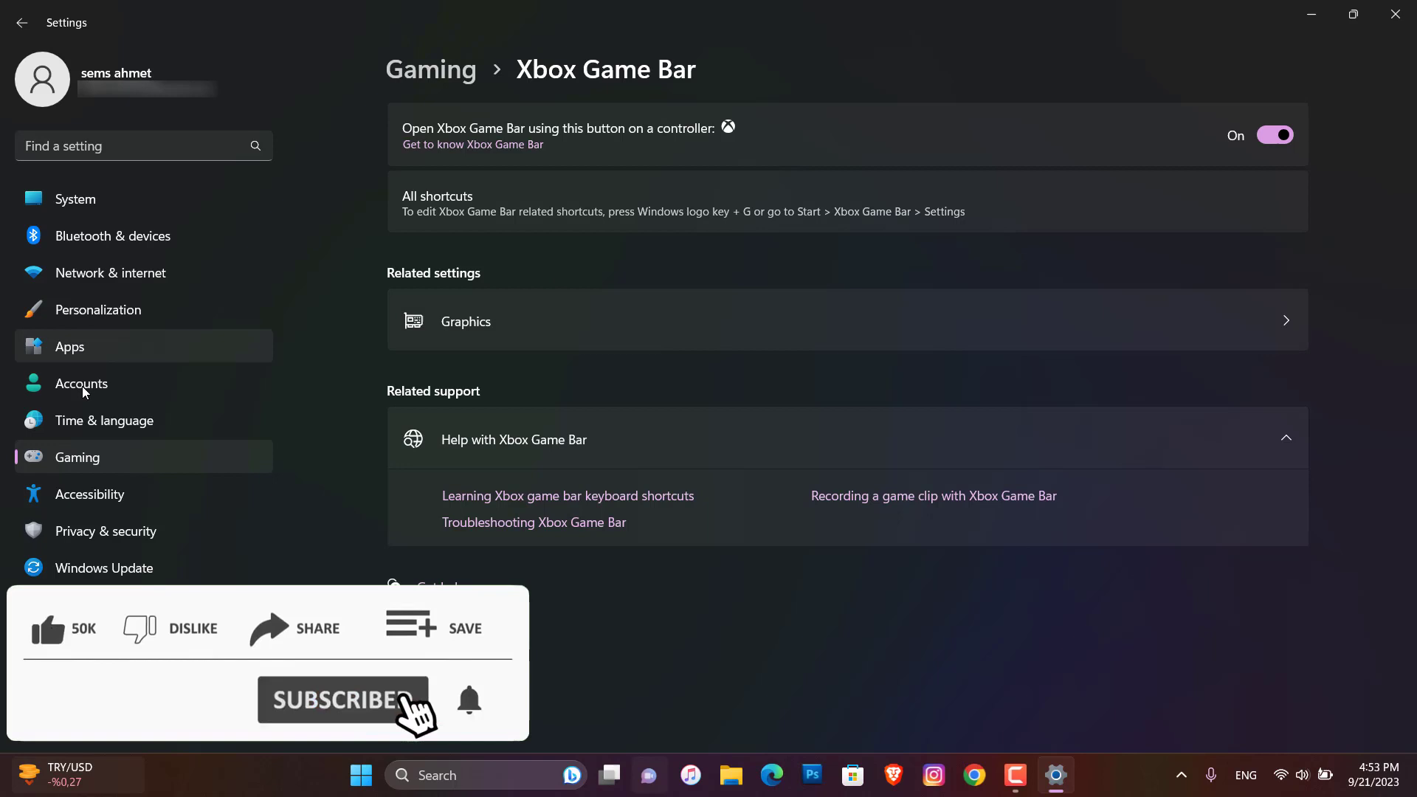
# Filter Installed apps by 'xbox' and open Xbox Game Bar's Advanced options.
pyautogui.click(54, 350)
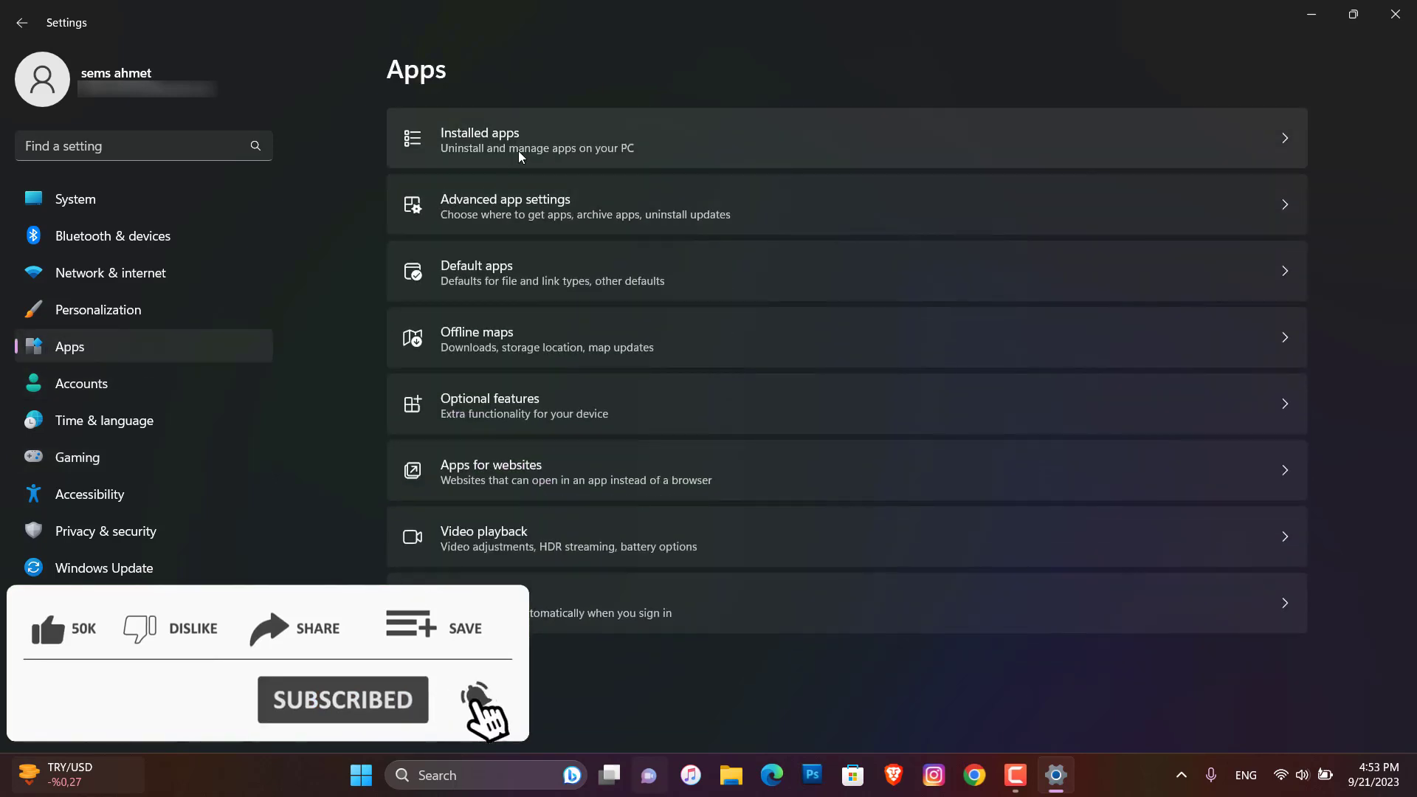
pyautogui.click(519, 157)
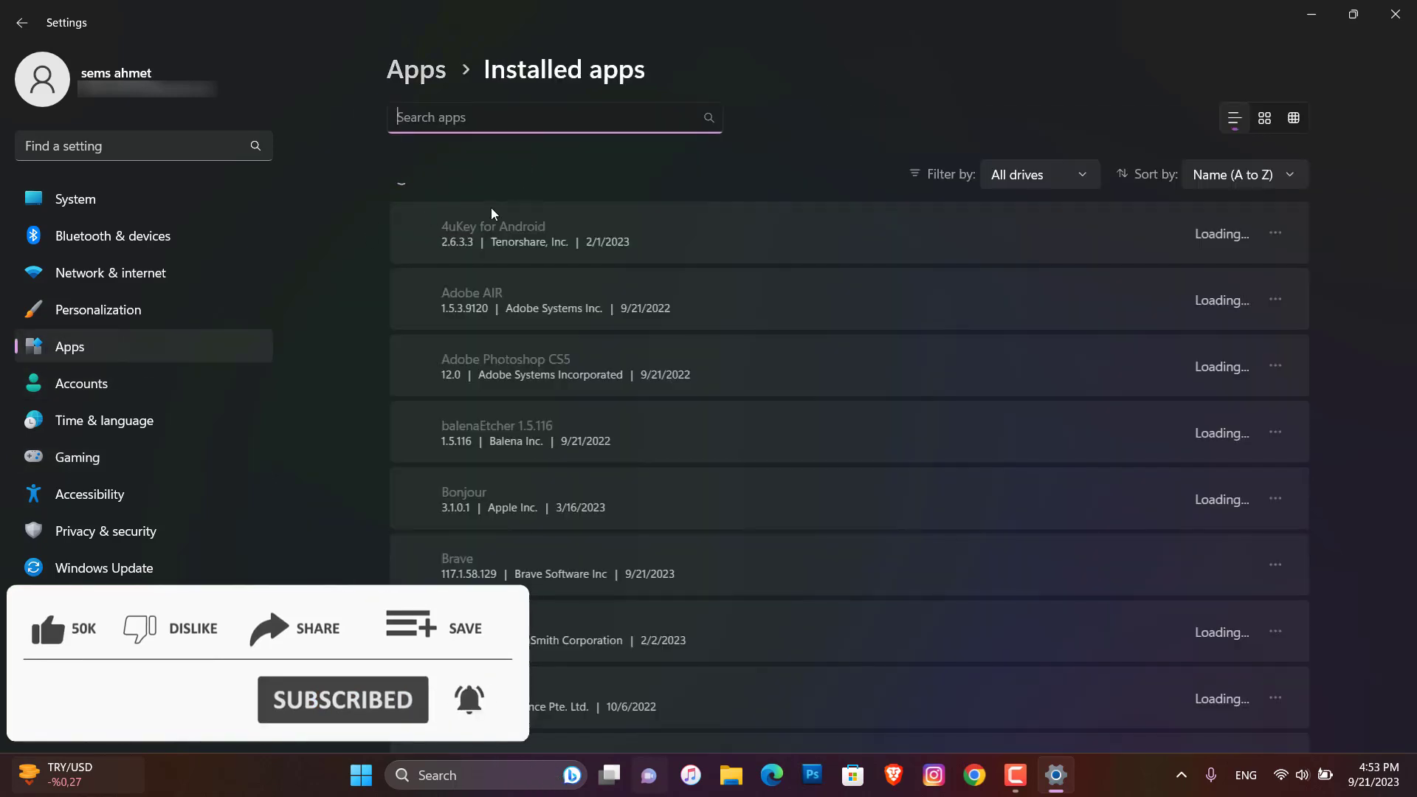
pyautogui.write('x')
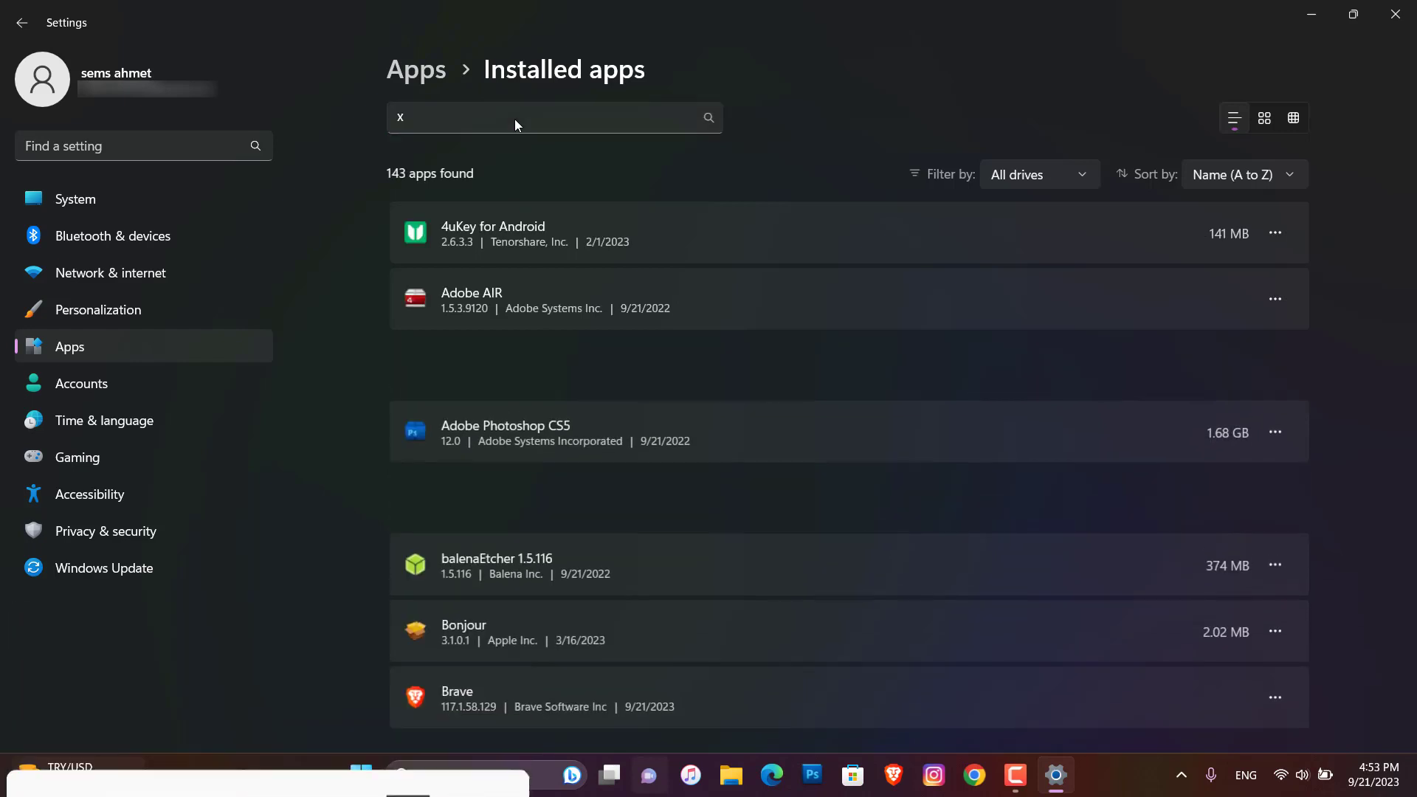
pyautogui.click(514, 118)
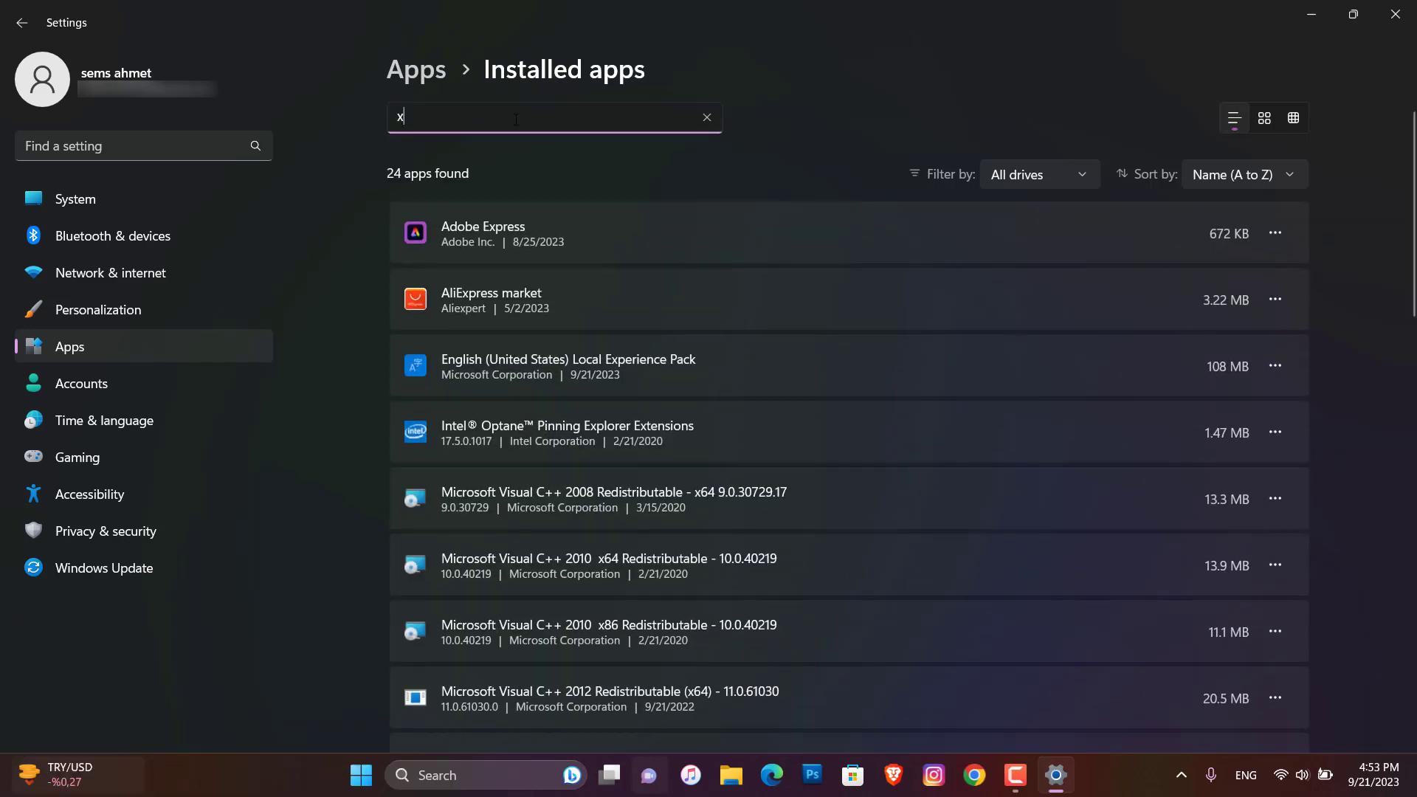
pyautogui.write('box')
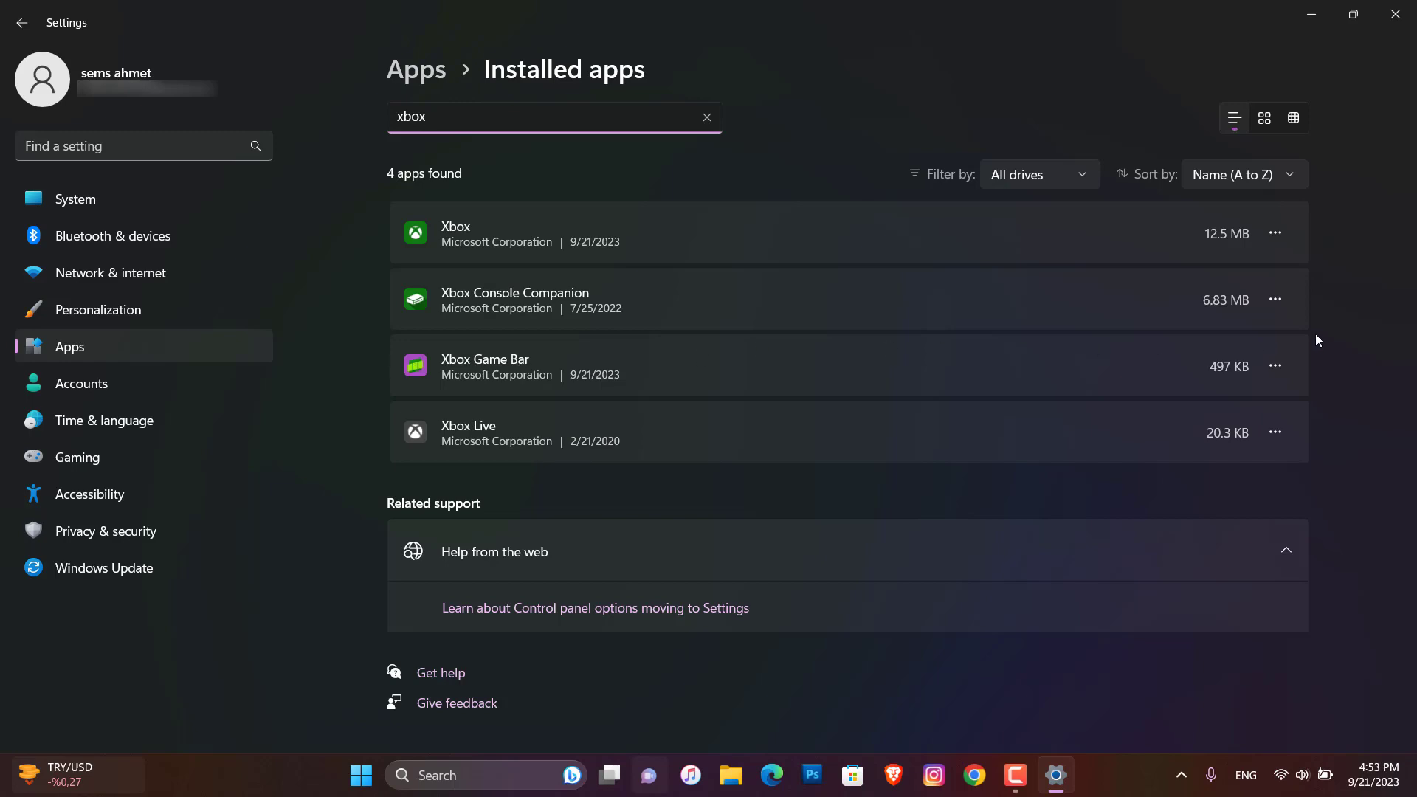
pyautogui.click(1274, 366)
pyautogui.click(1178, 407)
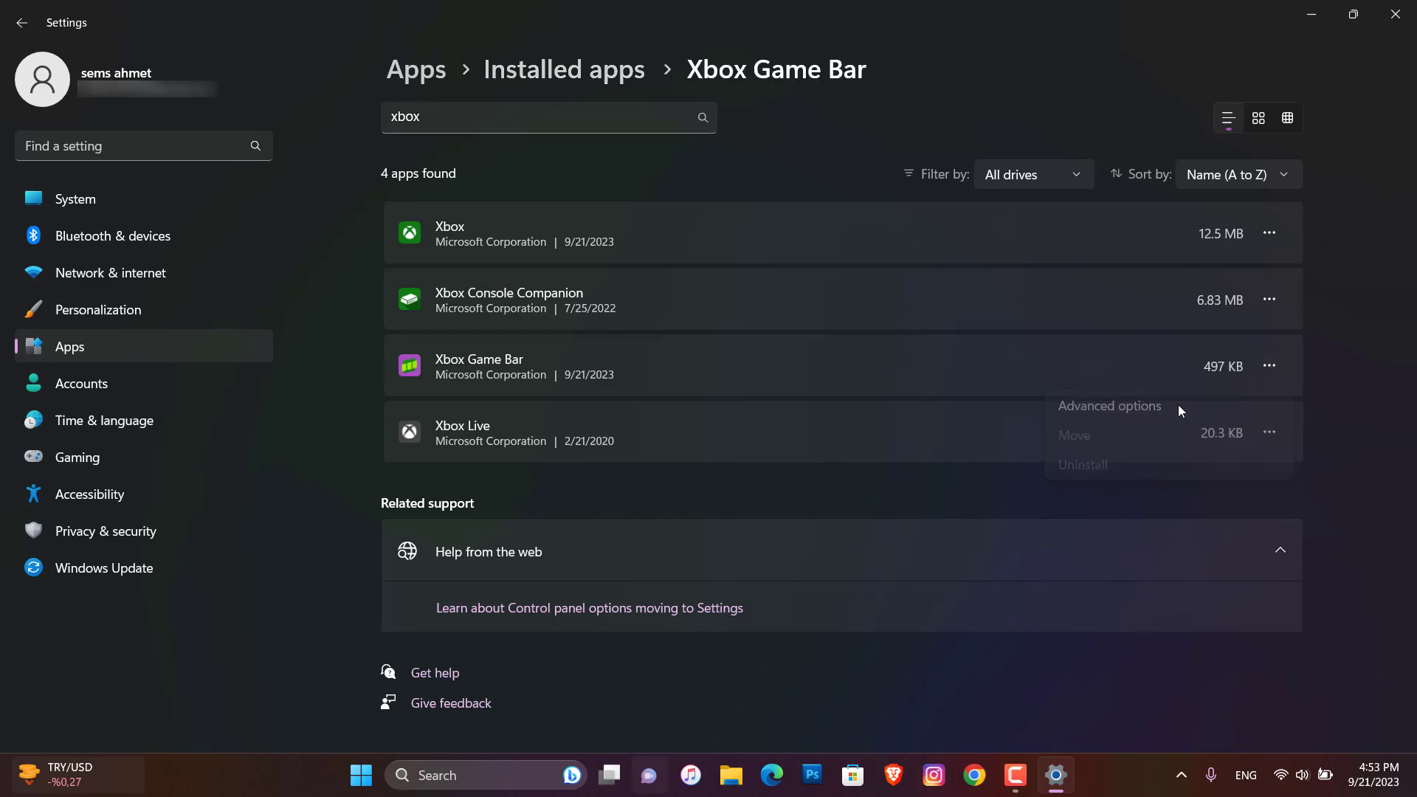
pyautogui.scroll(-5, 542, 392)
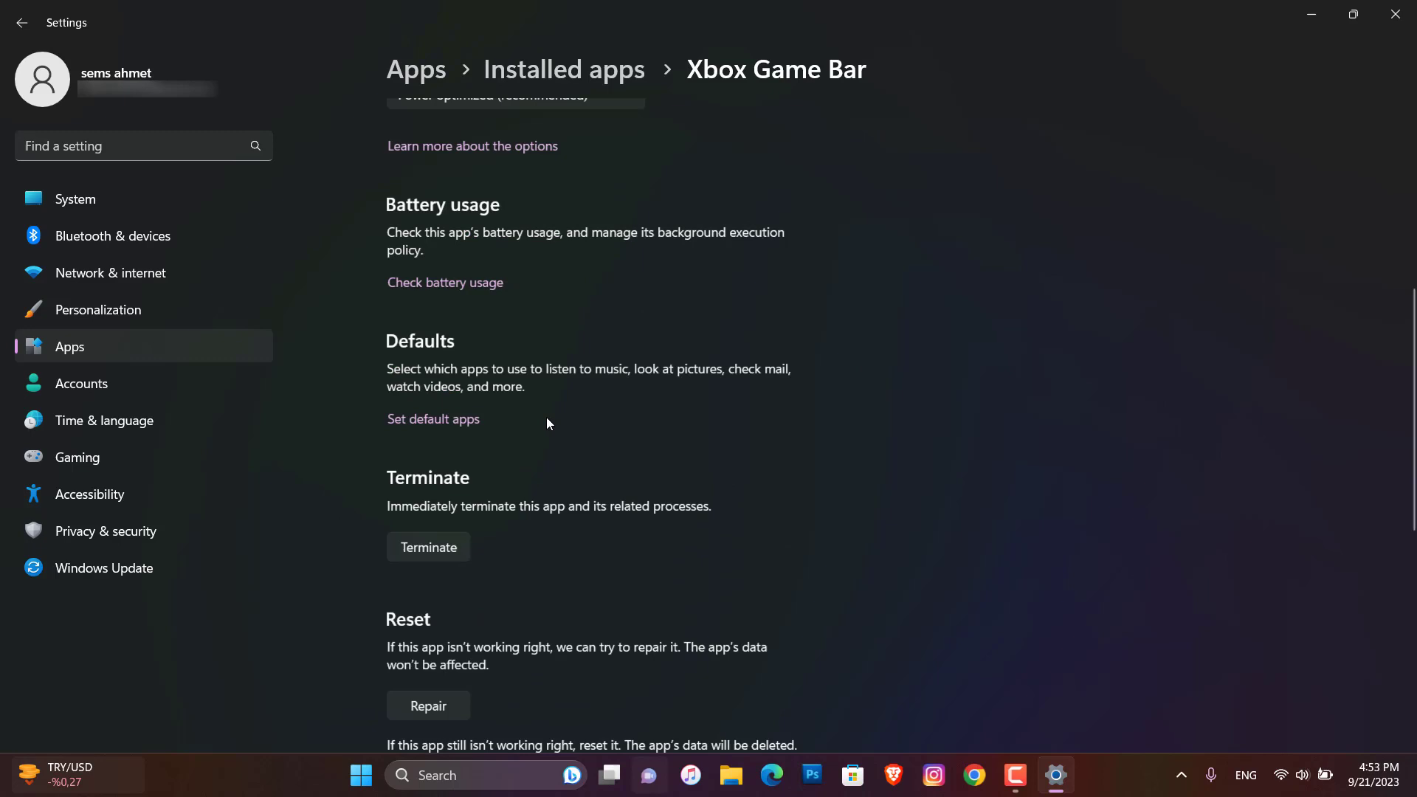
pyautogui.scroll(-5, 546, 418)
pyautogui.scroll(1, 544, 371)
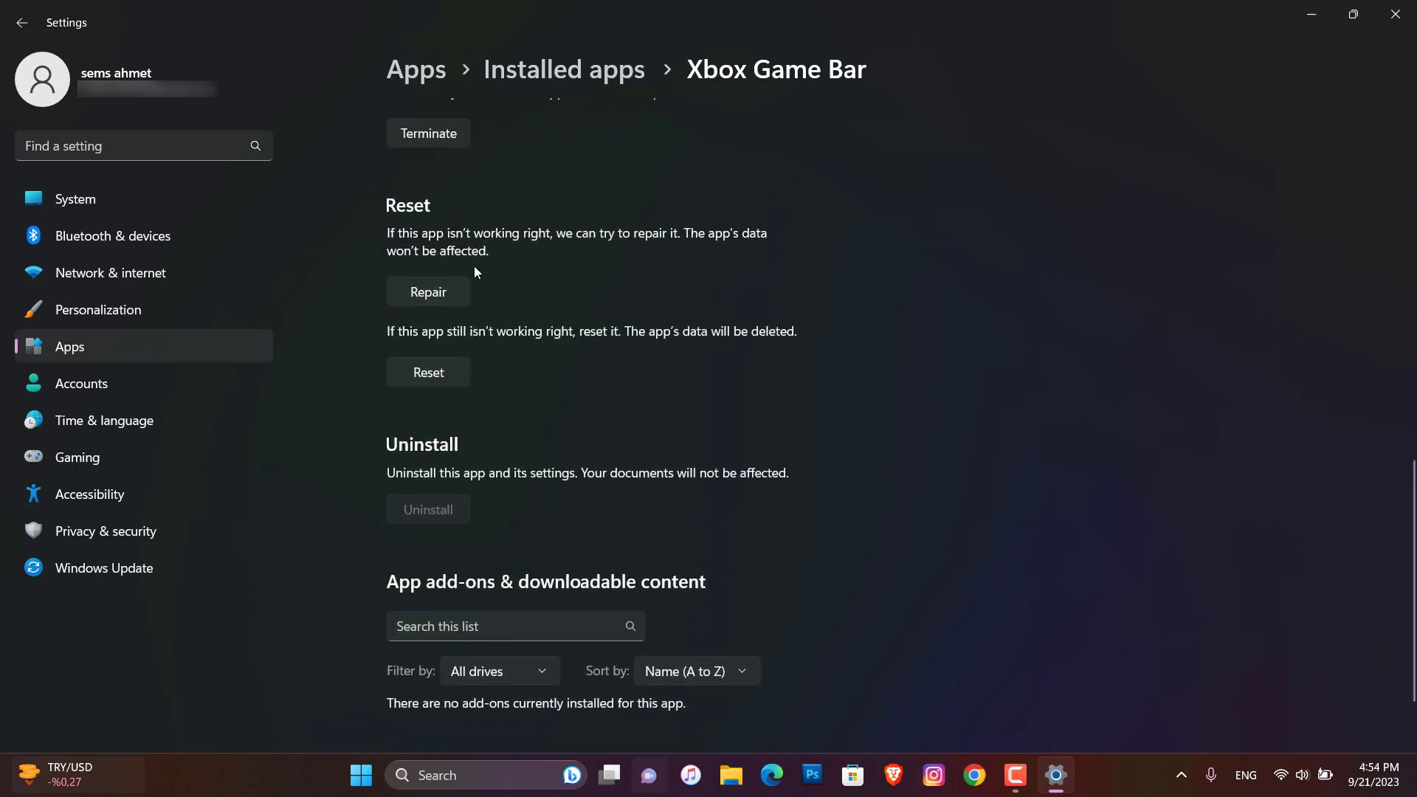
# Repair the Xbox Game Bar app, then reset it and confirm the reset.
pyautogui.click(429, 291)
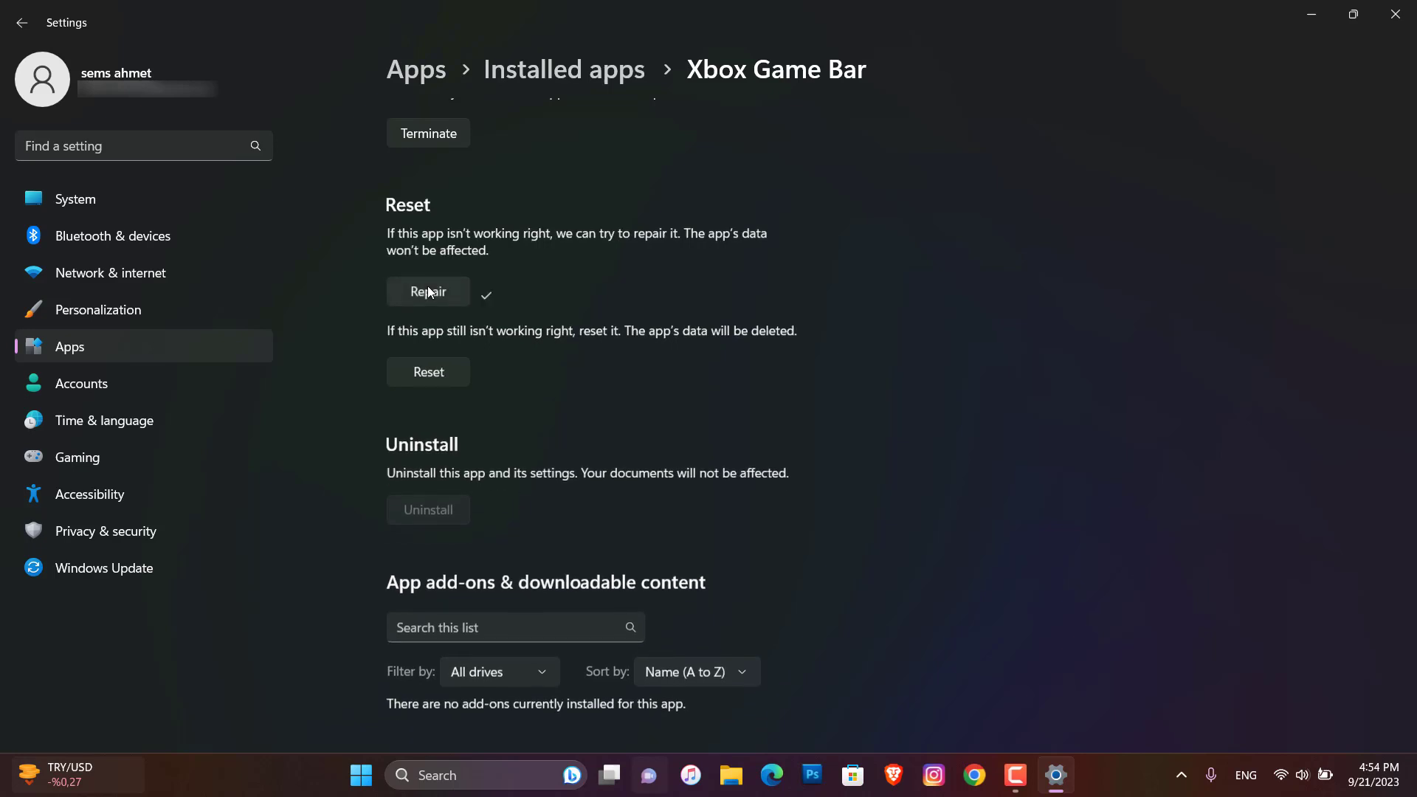
pyautogui.click(418, 371)
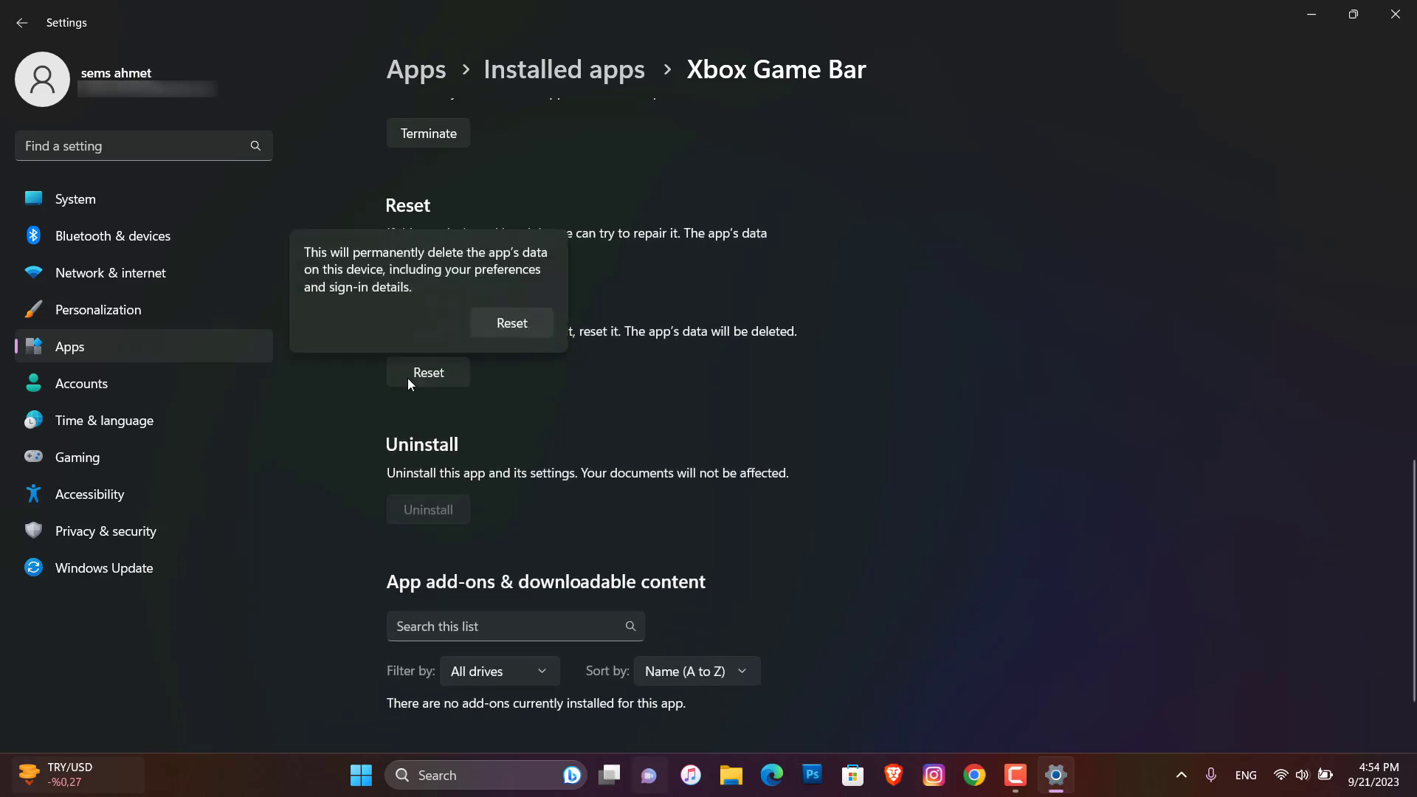
pyautogui.click(493, 334)
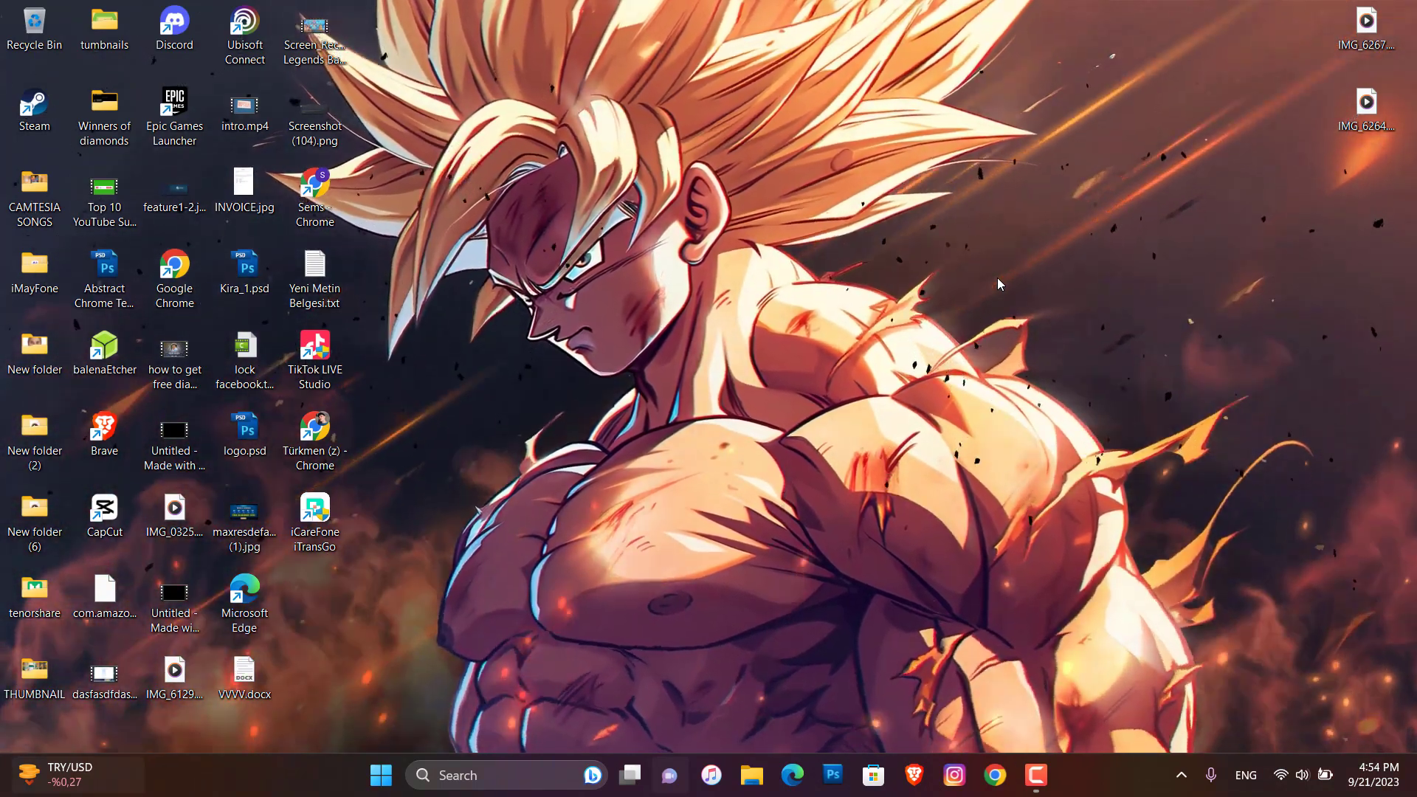
# Run gpedit.msc from the Win+R Run dialog.
pyautogui.press('super+r')
pyautogui.write('g')
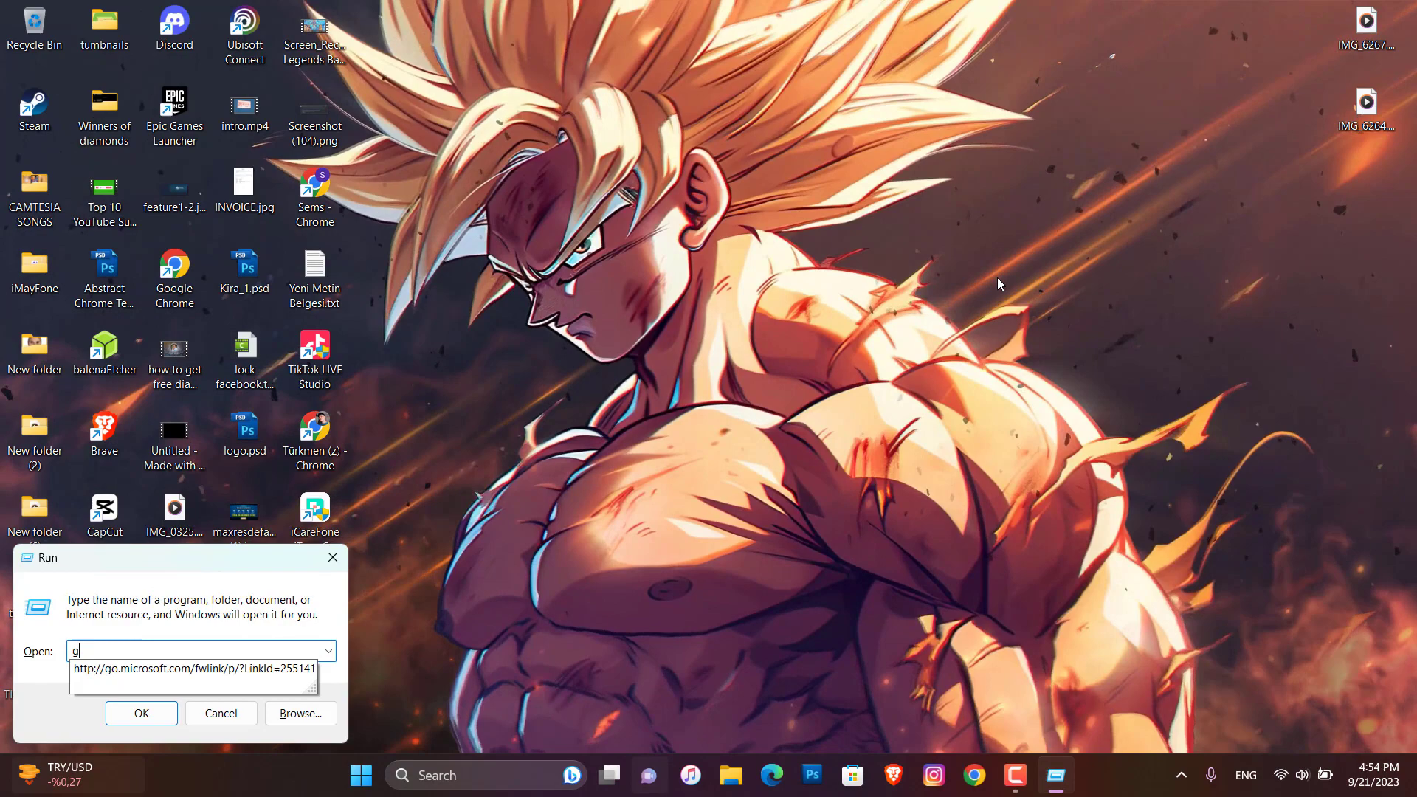
pyautogui.write('pedit')
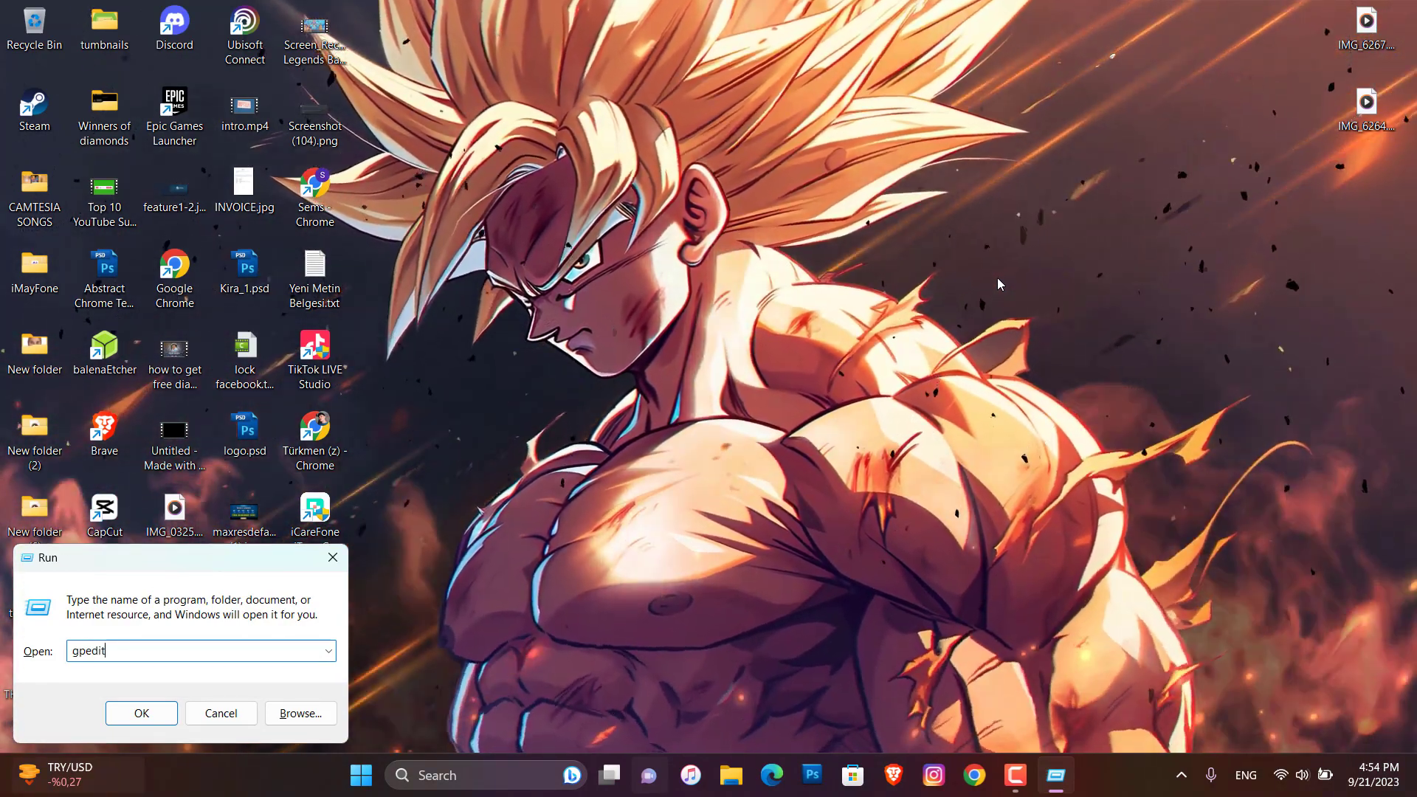
pyautogui.write('.msc')
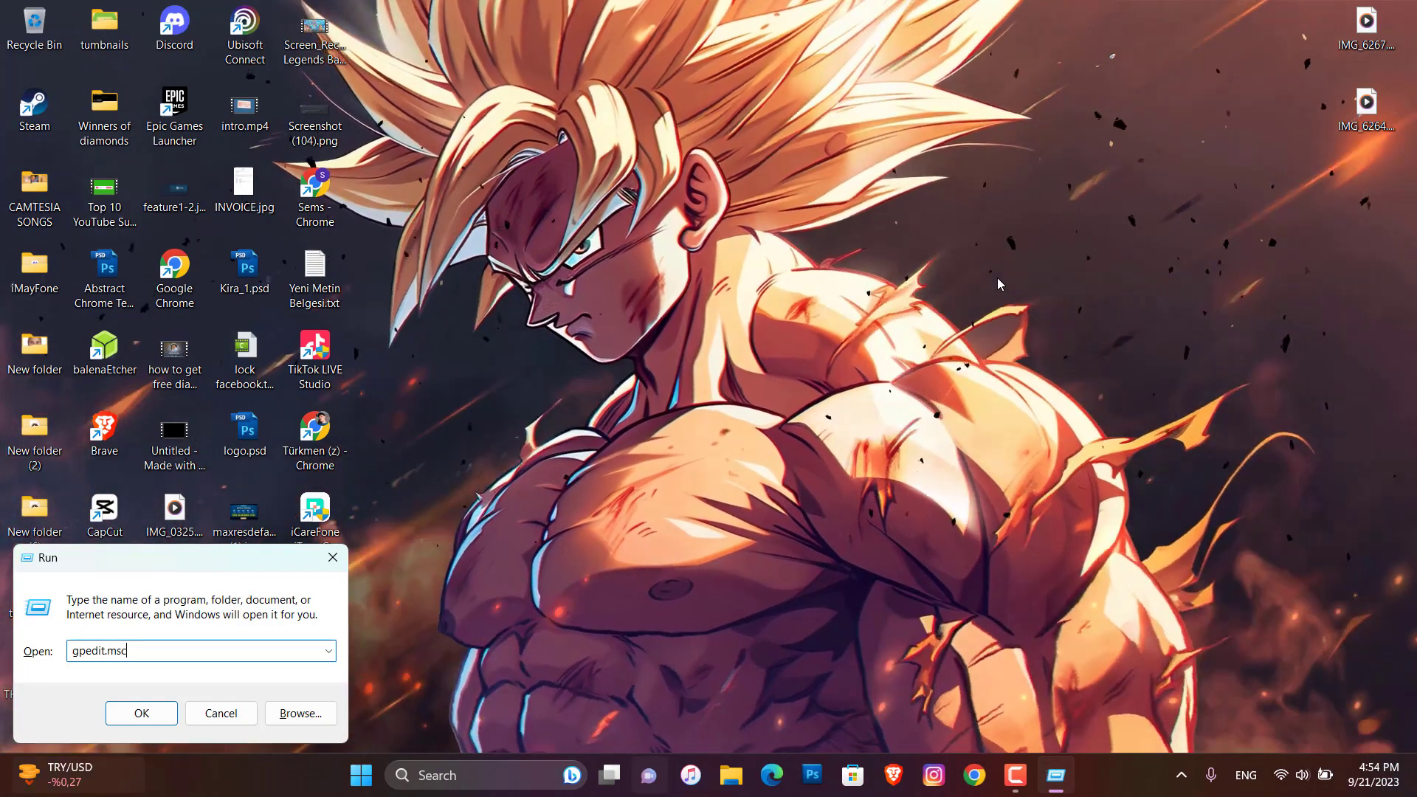
pyautogui.press('Return')
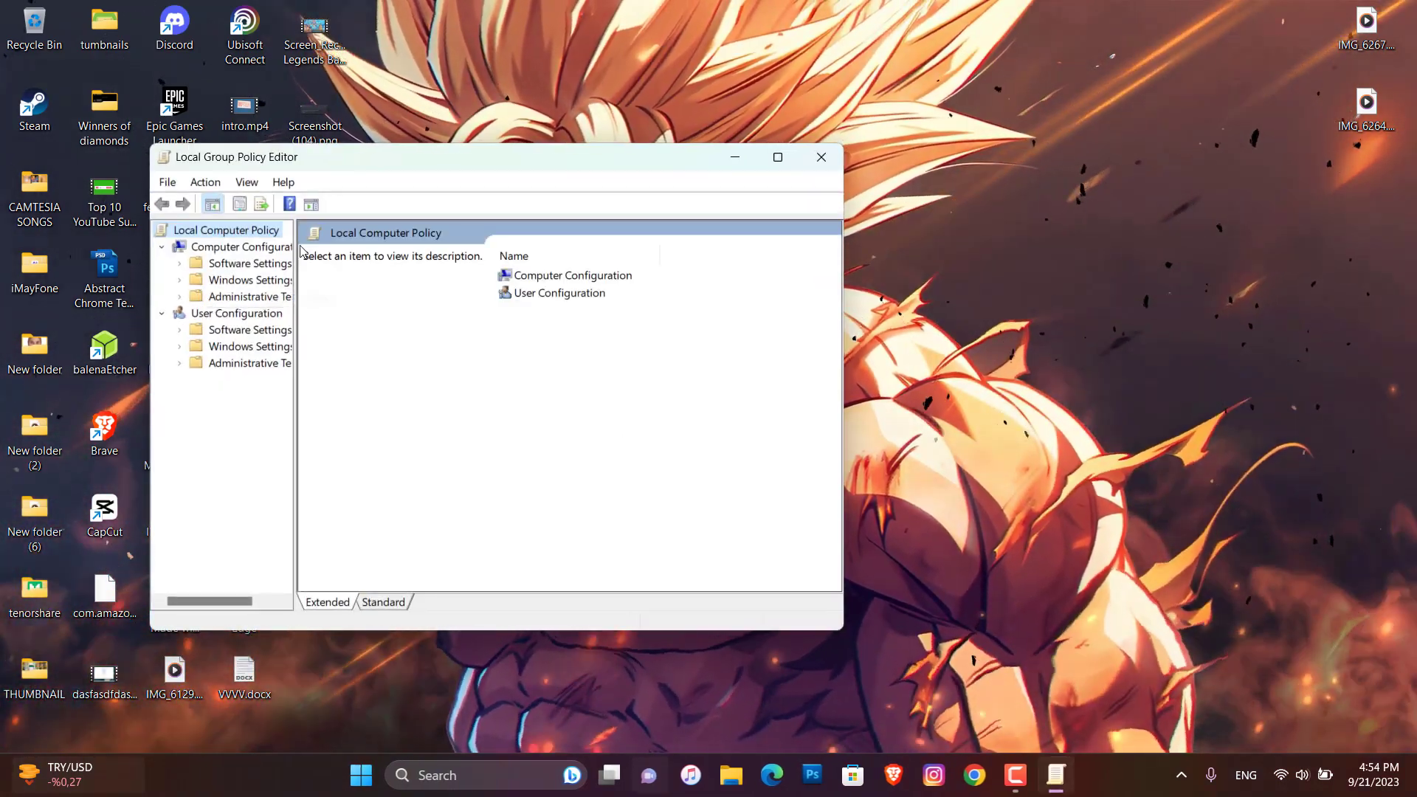
# Browse Computer Configuration > Administrative Templates > Windows Components > Windows Game Recording and Broadcasting, showing the State column.
pyautogui.moveTo(295, 227); pyautogui.dragTo(389, 226)
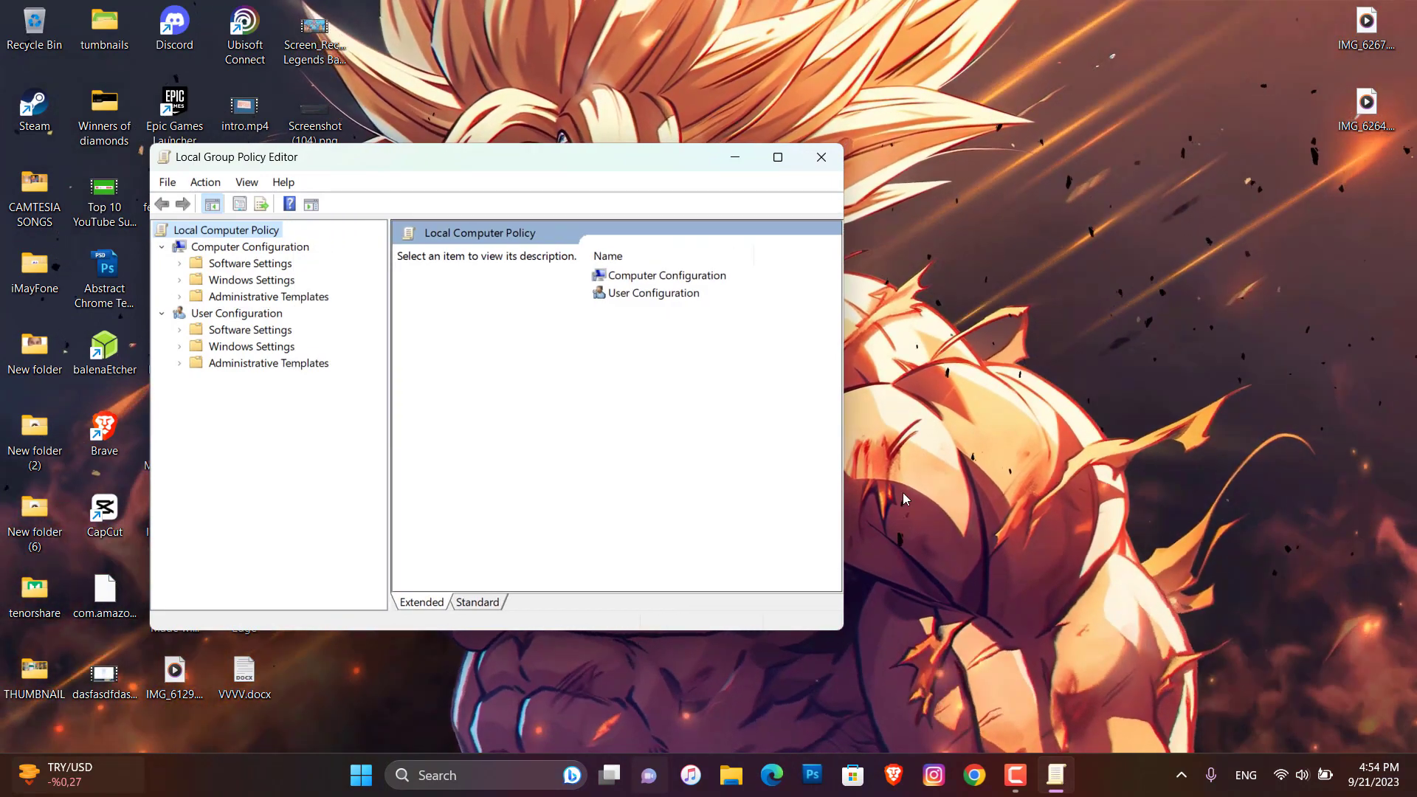
pyautogui.click(251, 246)
pyautogui.click(182, 297)
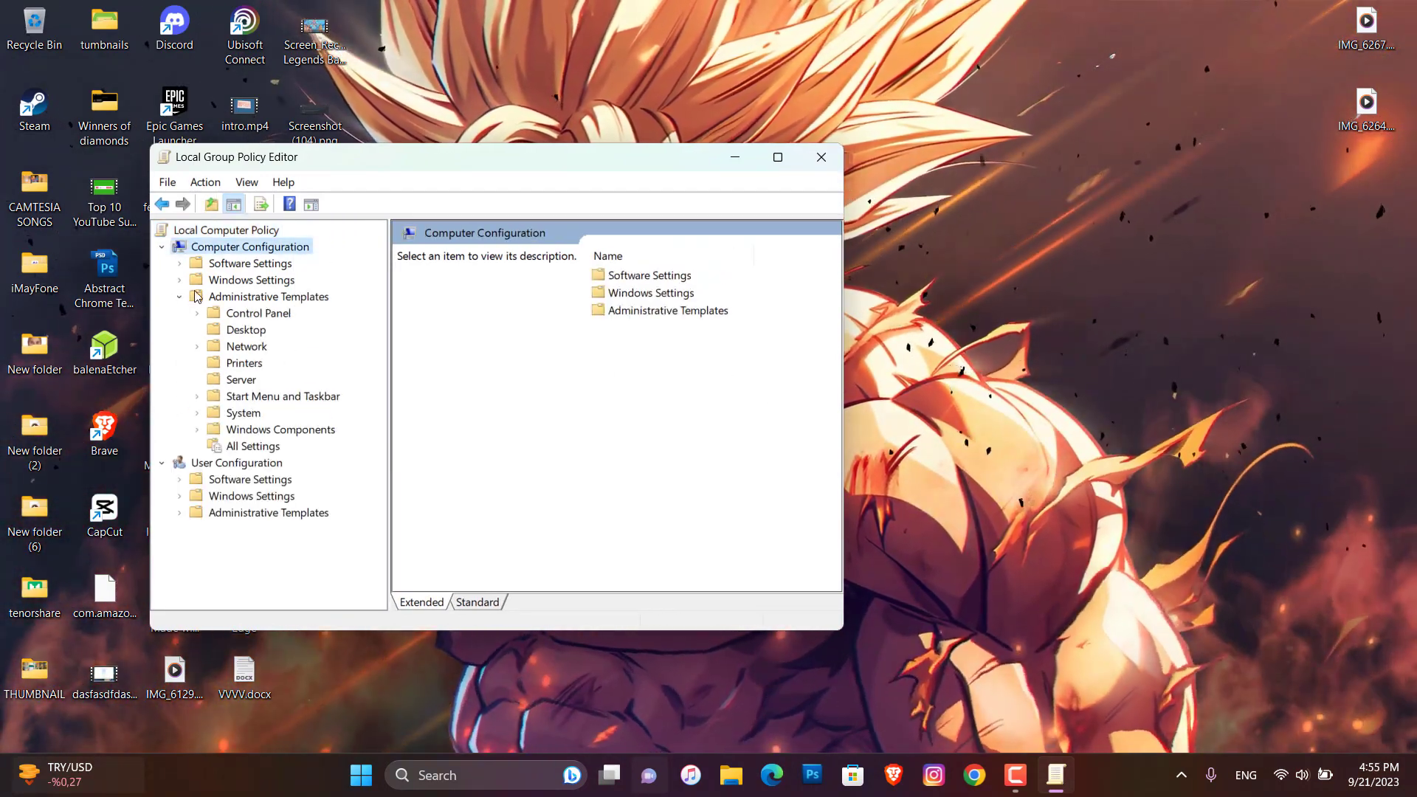
pyautogui.click(198, 431)
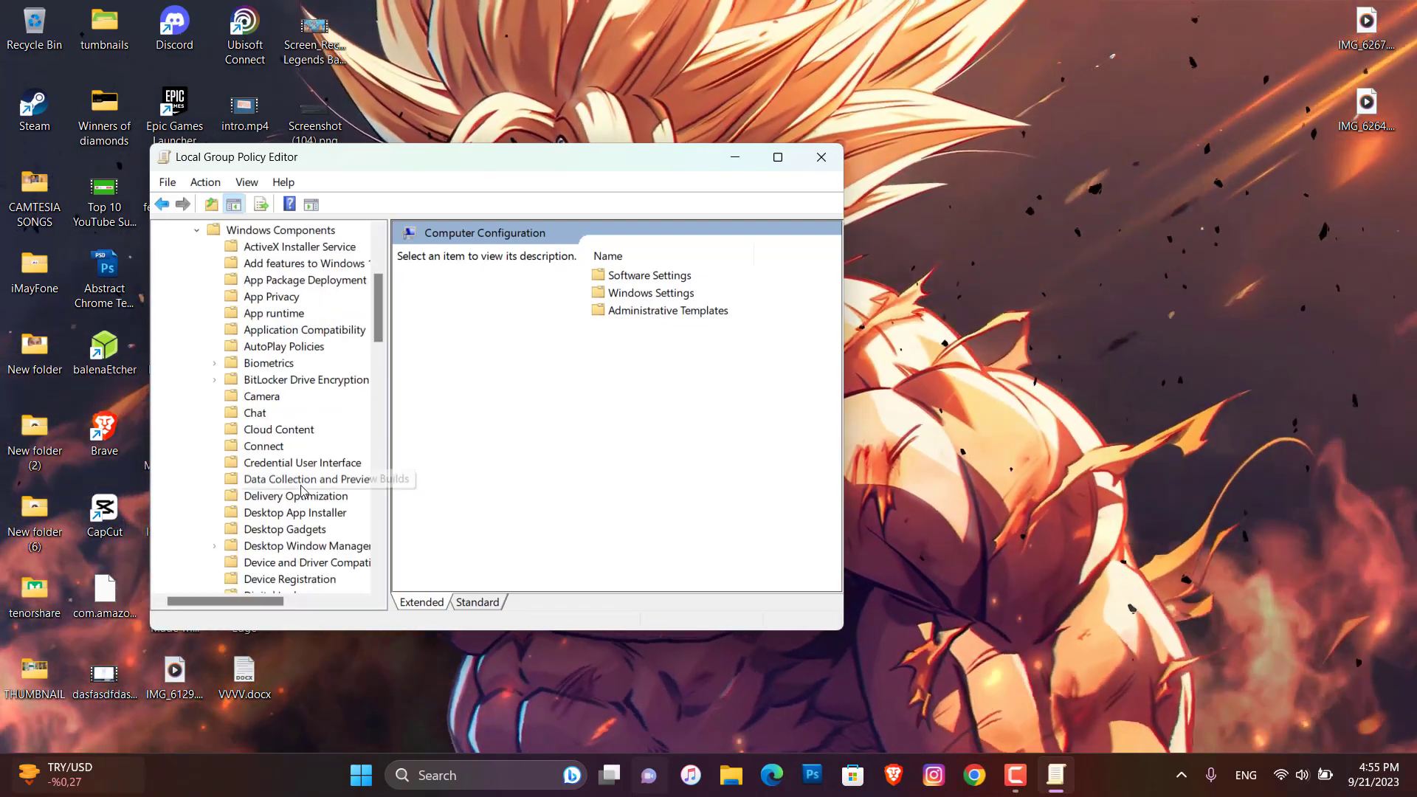
pyautogui.scroll(-2, 301, 488)
pyautogui.scroll(-1, 315, 460)
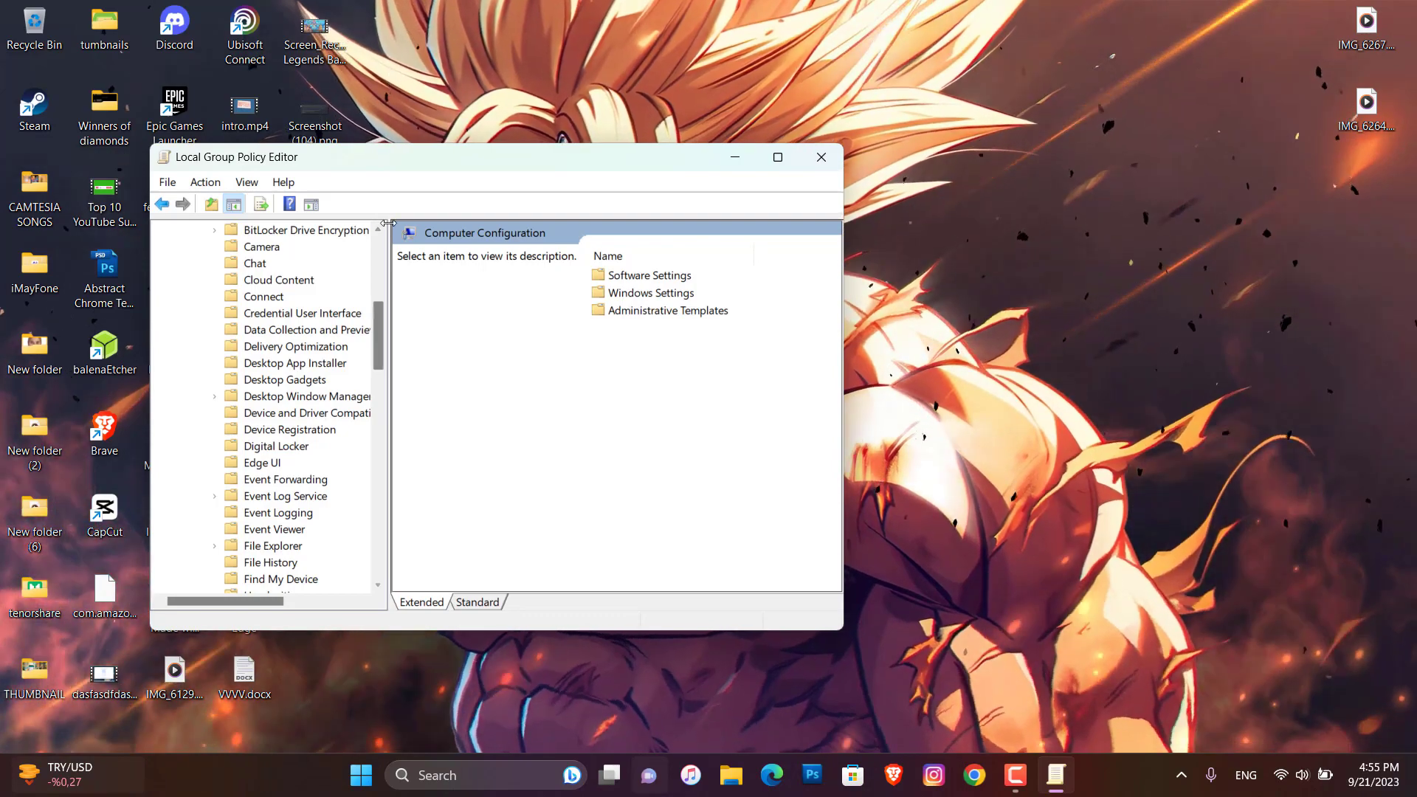
pyautogui.moveTo(388, 223); pyautogui.dragTo(459, 223)
pyautogui.scroll(-1, 299, 459)
pyautogui.scroll(-1, 300, 459)
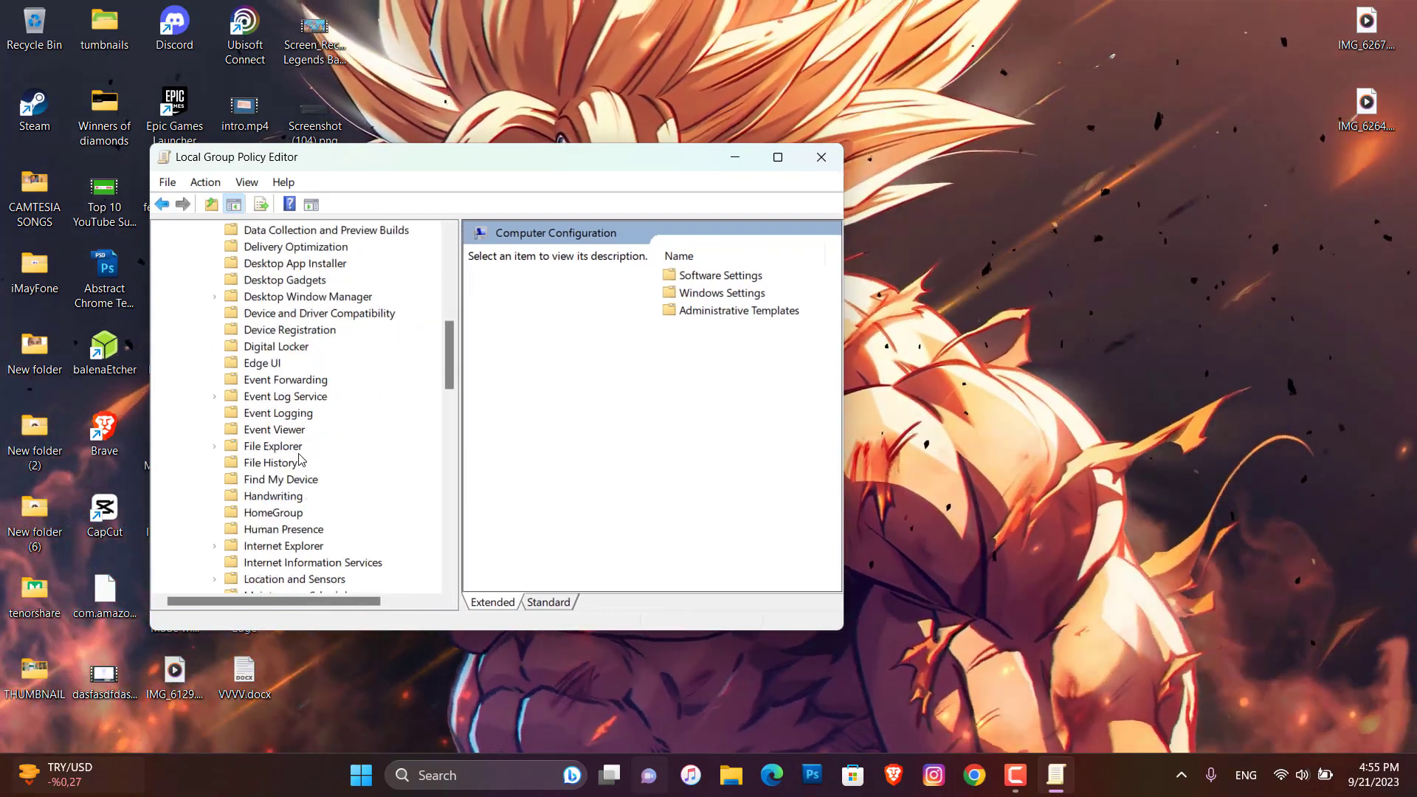
pyautogui.scroll(-2, 299, 460)
pyautogui.scroll(-1, 295, 465)
pyautogui.scroll(-1, 296, 464)
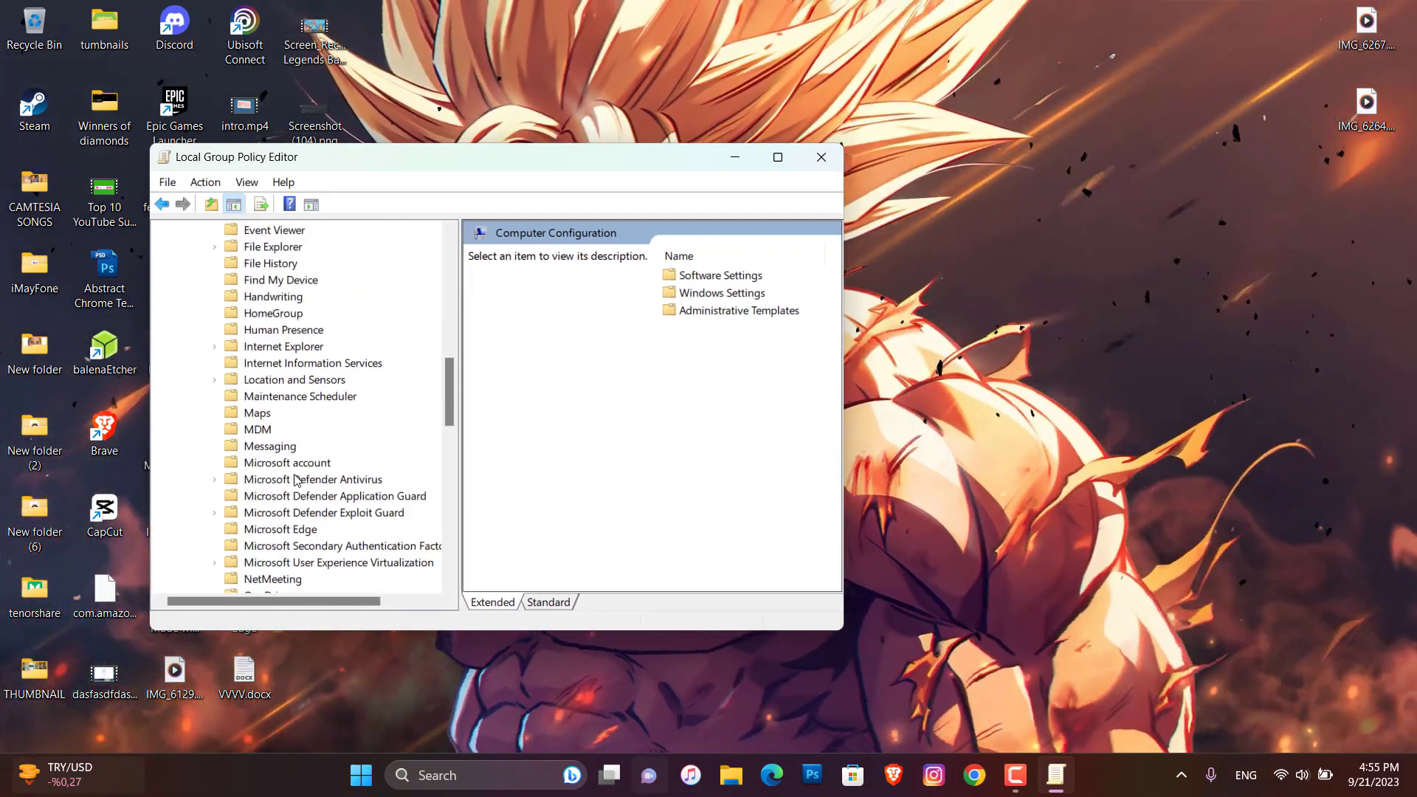
pyautogui.scroll(-1, 295, 470)
pyautogui.scroll(-2, 295, 480)
pyautogui.scroll(-2, 295, 479)
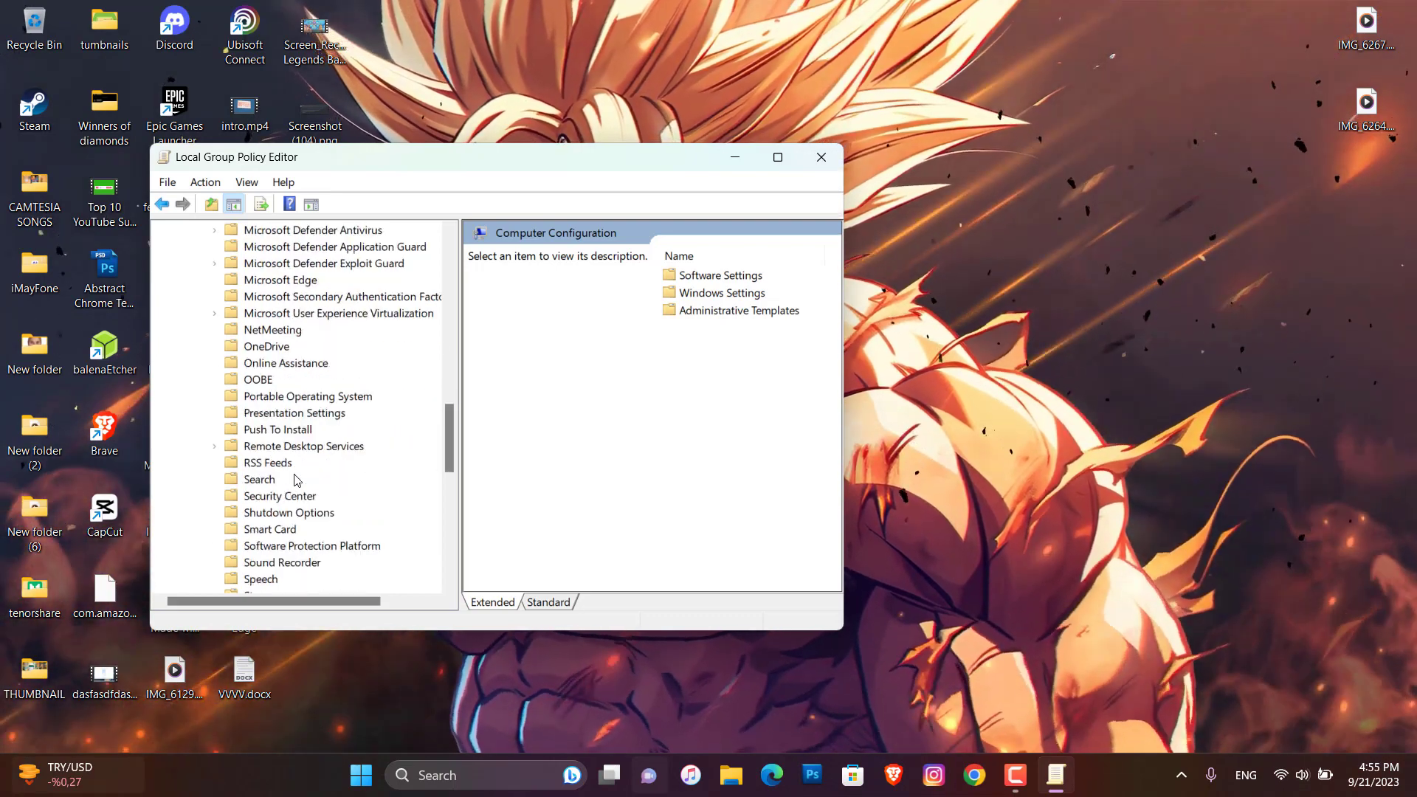
pyautogui.scroll(-2, 295, 479)
pyautogui.scroll(-3, 296, 479)
pyautogui.scroll(-1, 294, 479)
pyautogui.scroll(-2, 294, 479)
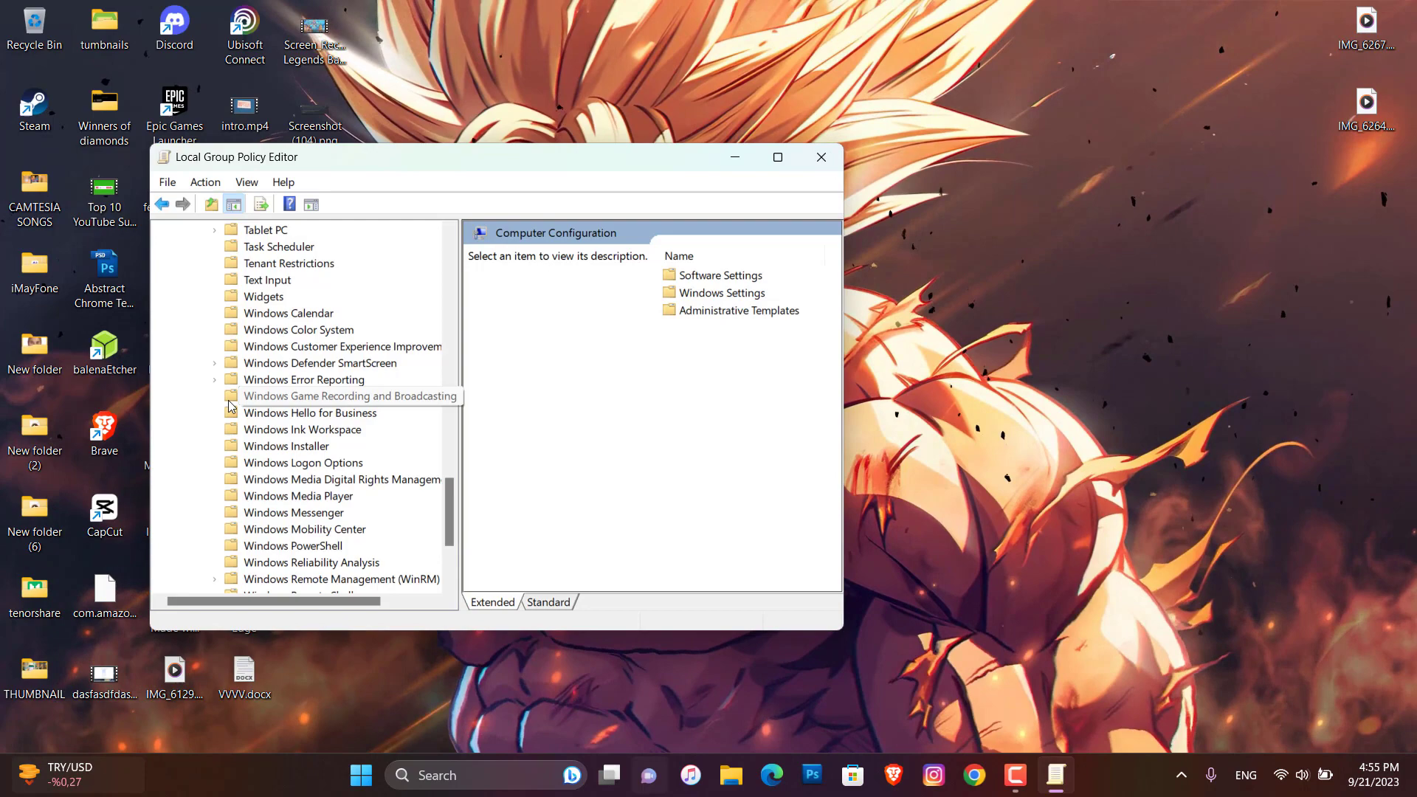
pyautogui.click(266, 397)
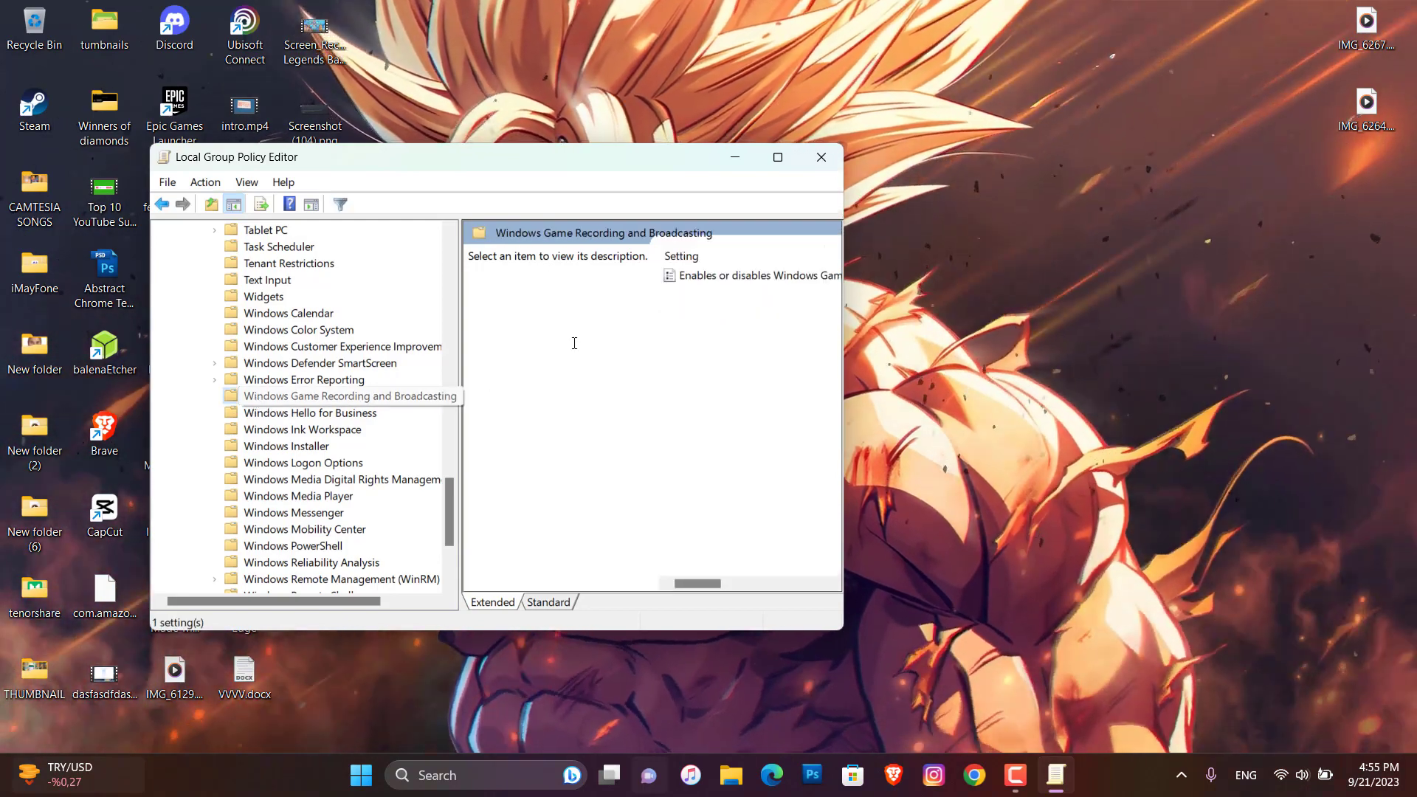
pyautogui.moveTo(843, 244); pyautogui.dragTo(1333, 197)
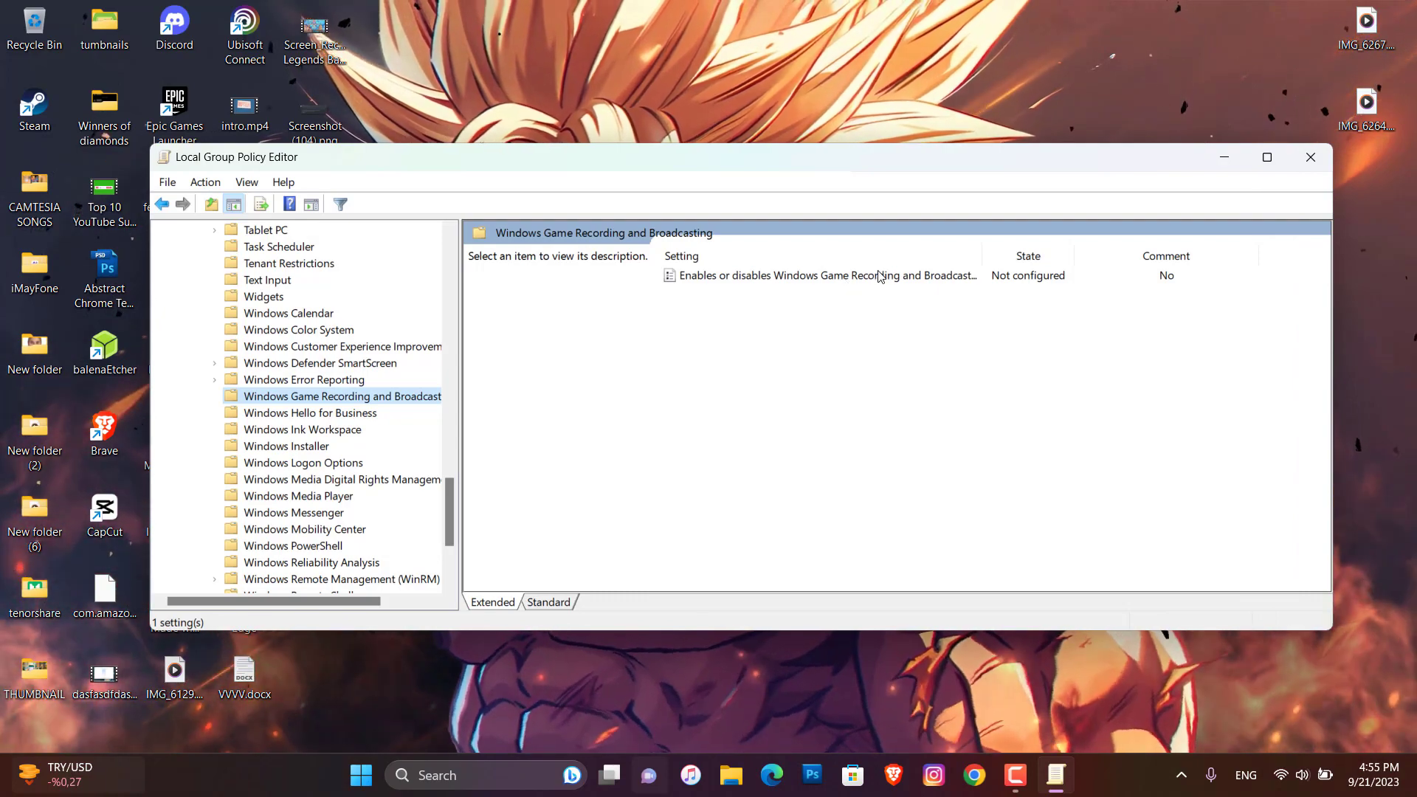
# Set the Windows Game Recording and Broadcasting policy to Enabled, then close the editor.
pyautogui.doubleClick(878, 275)
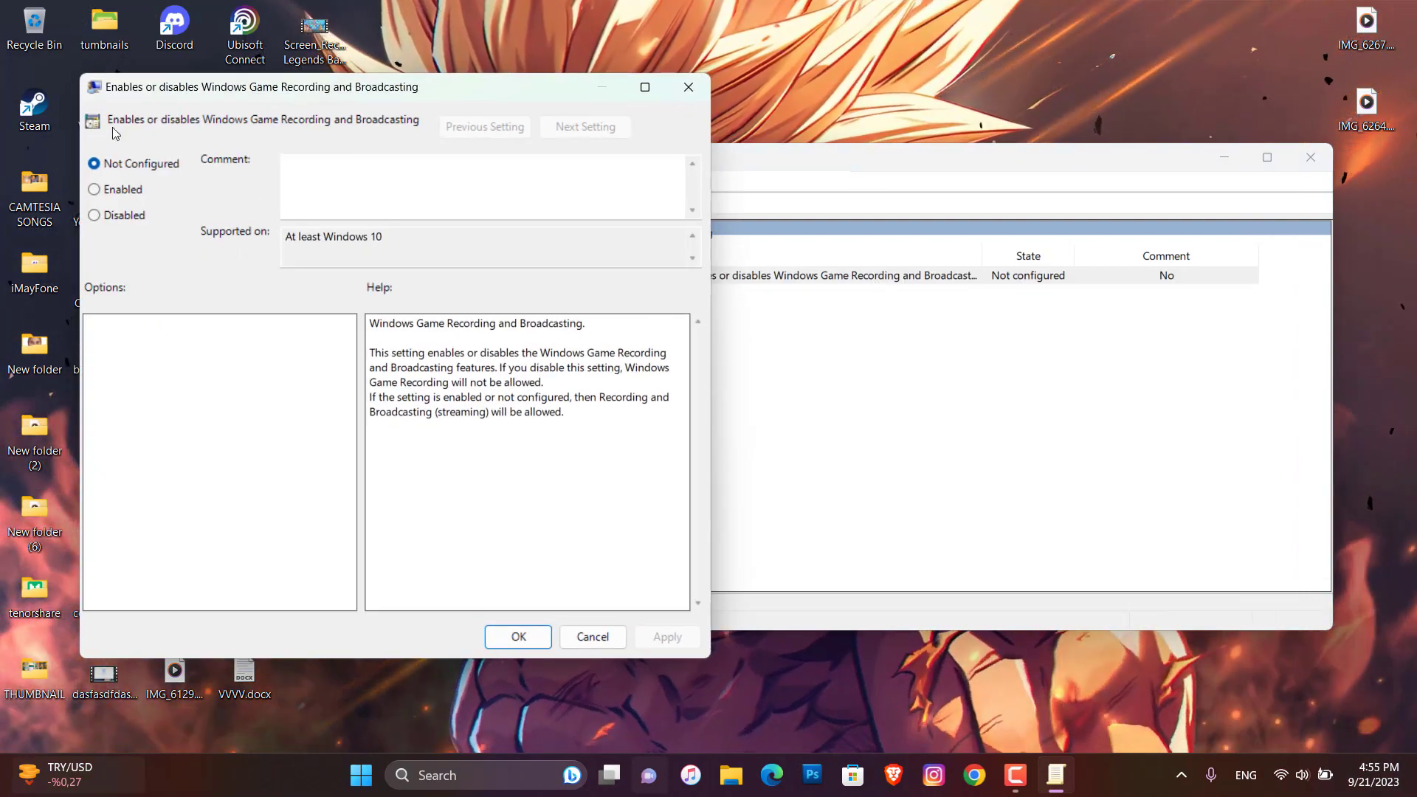
pyautogui.moveTo(151, 94); pyautogui.dragTo(433, 155)
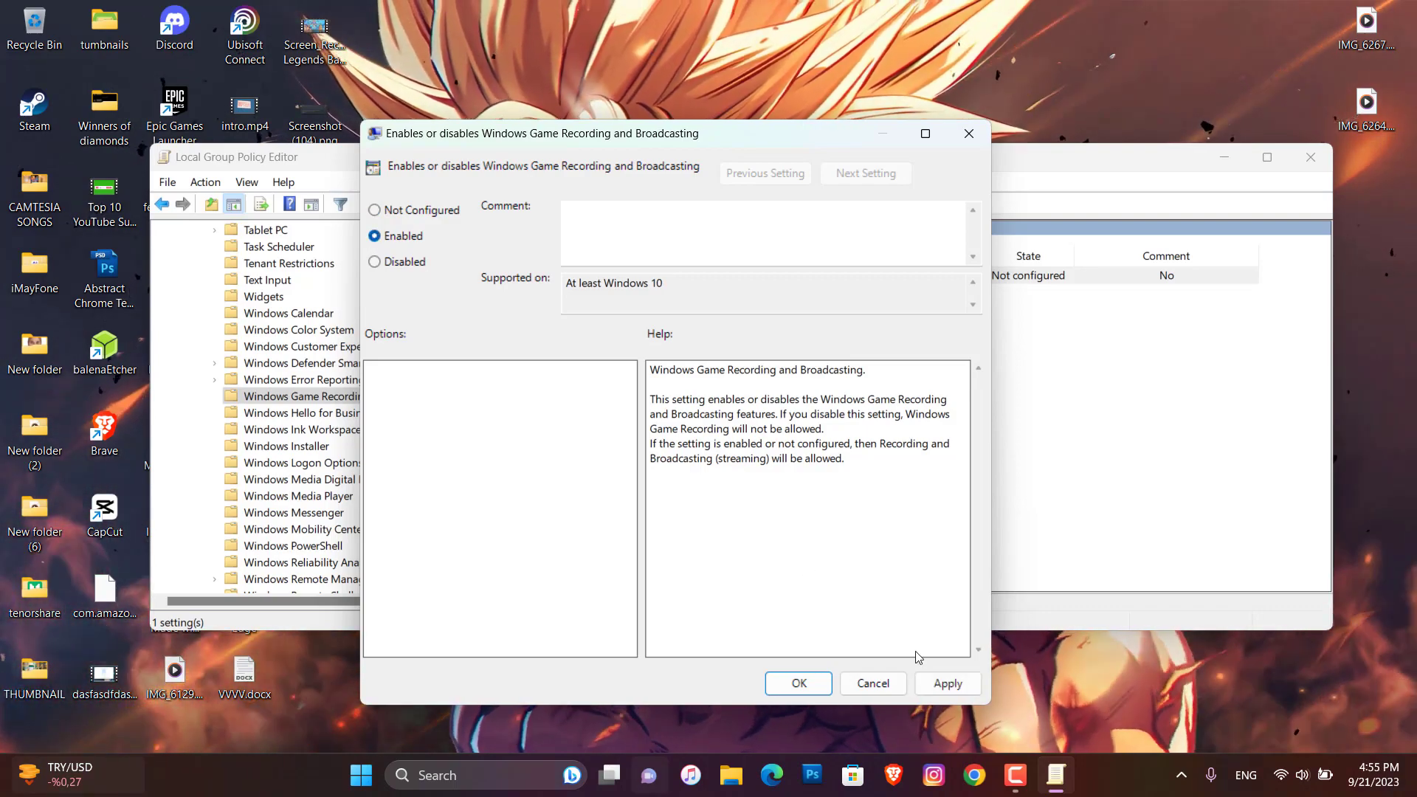
pyautogui.click(799, 684)
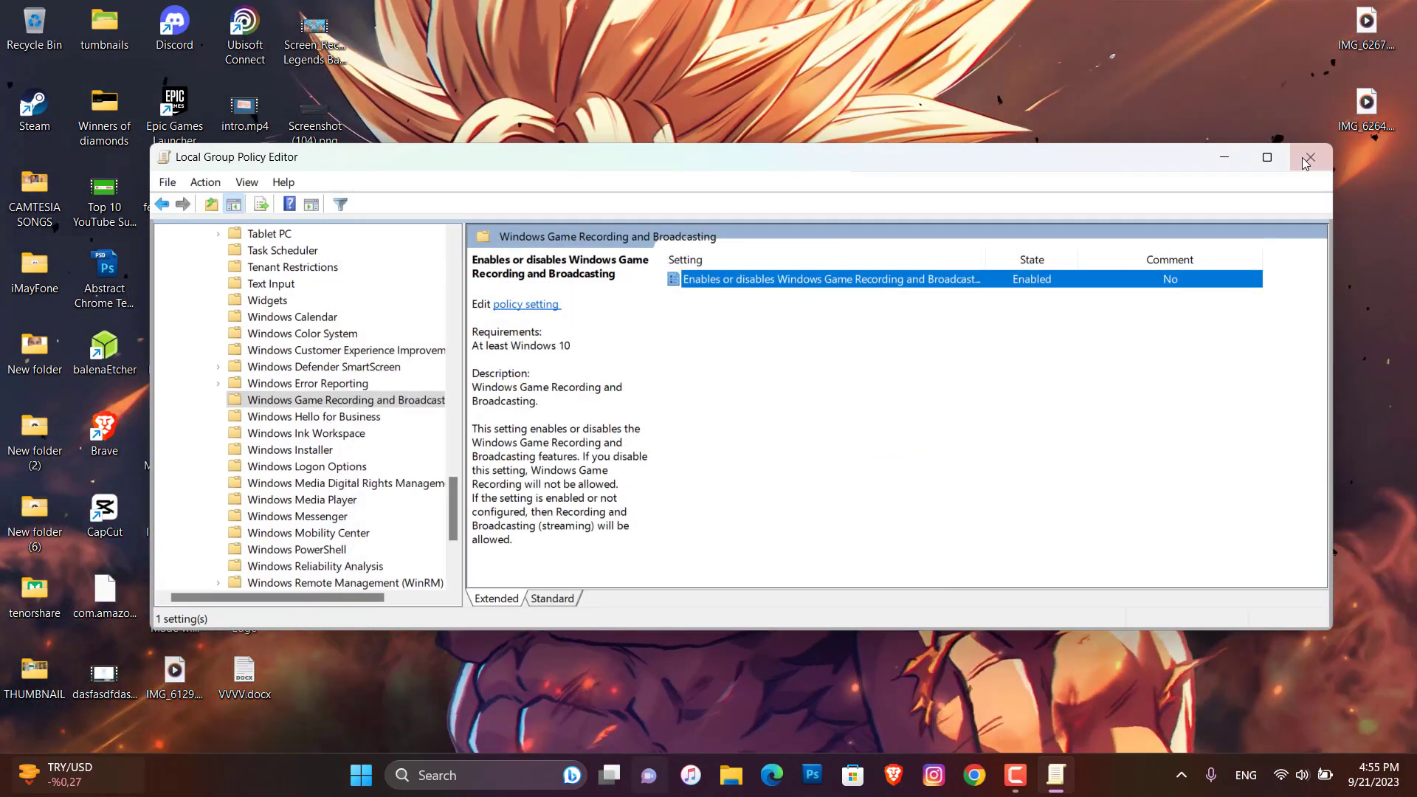
pyautogui.click(1306, 161)
# Refresh the desktop from its right-click menu, then open and close Start.
pyautogui.rightClick(829, 258)
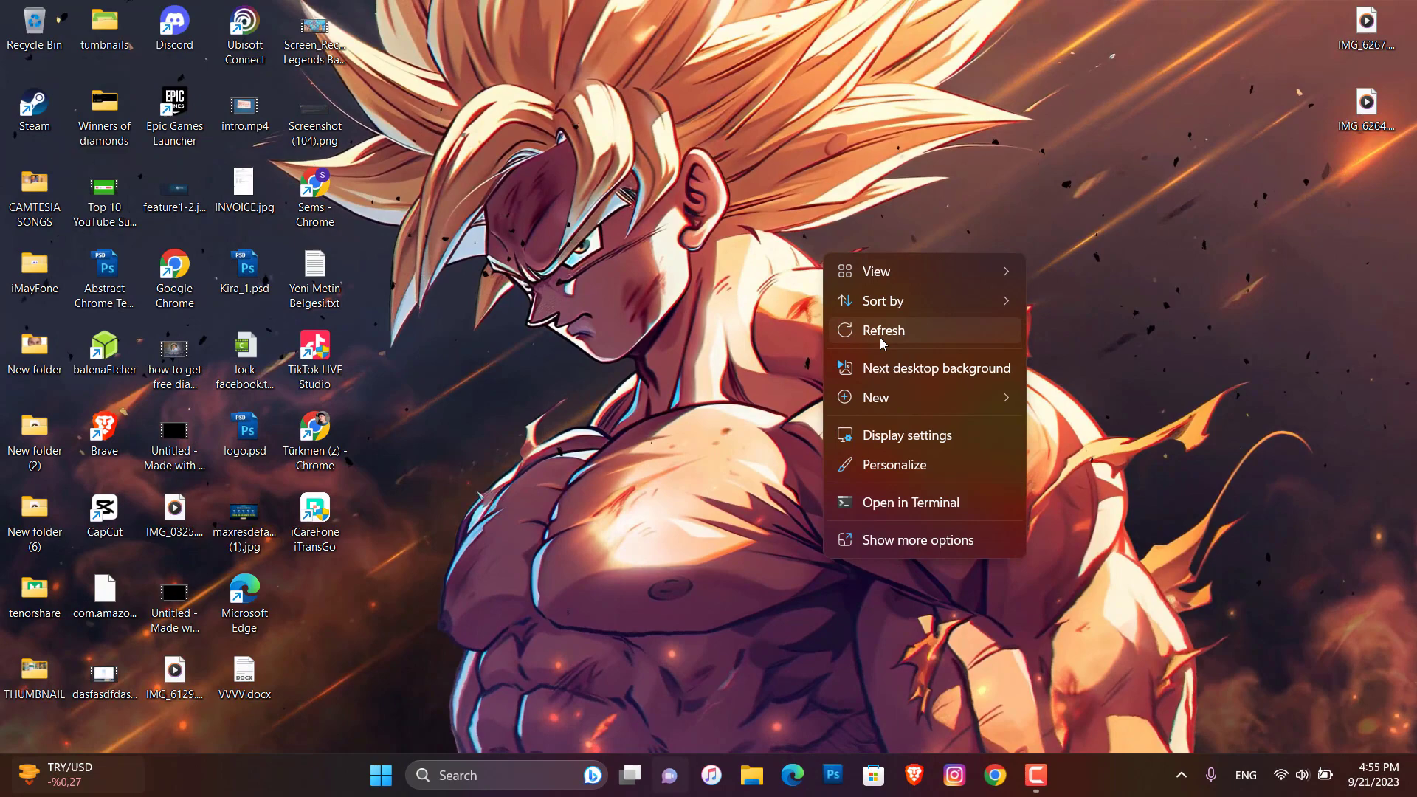
pyautogui.click(881, 338)
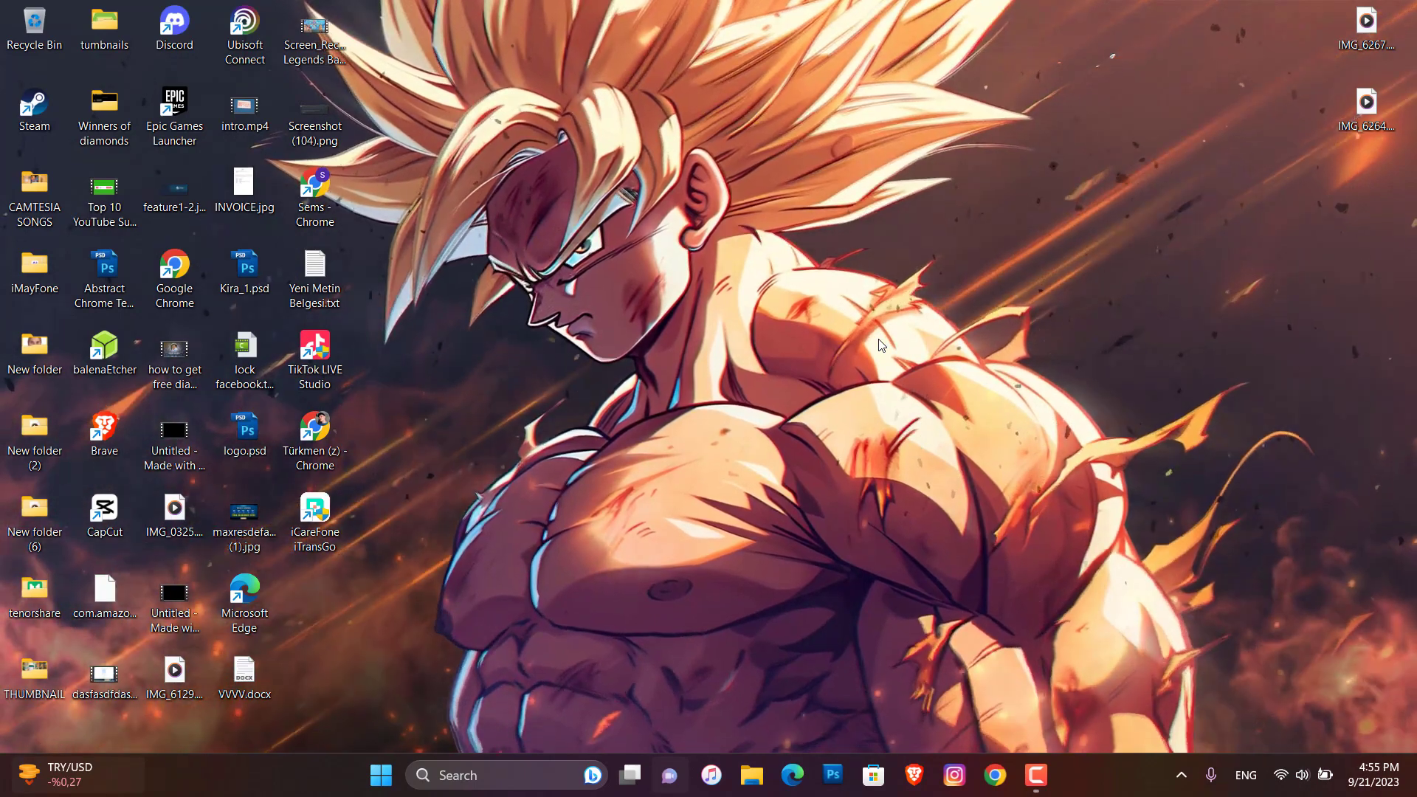
pyautogui.press('super')
pyautogui.press('super')
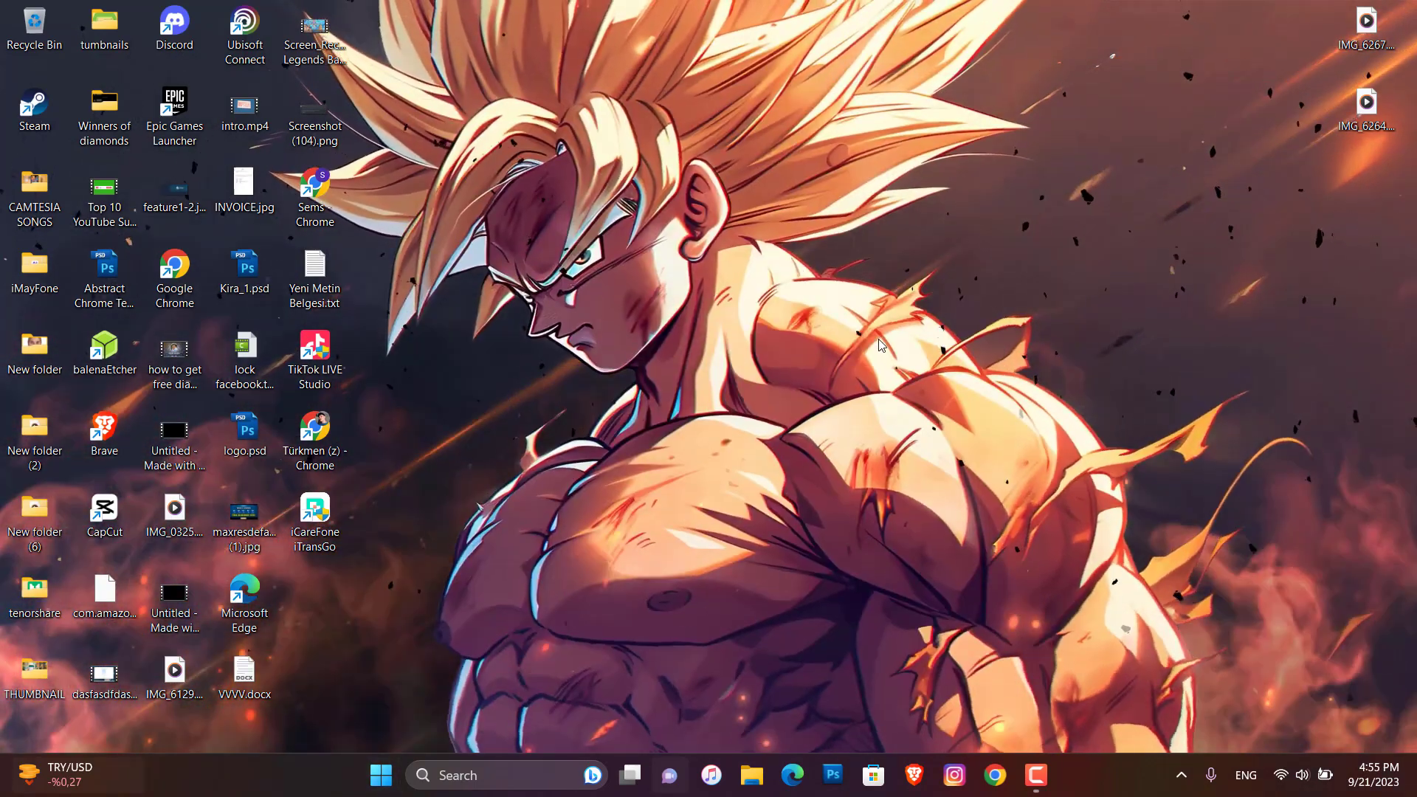